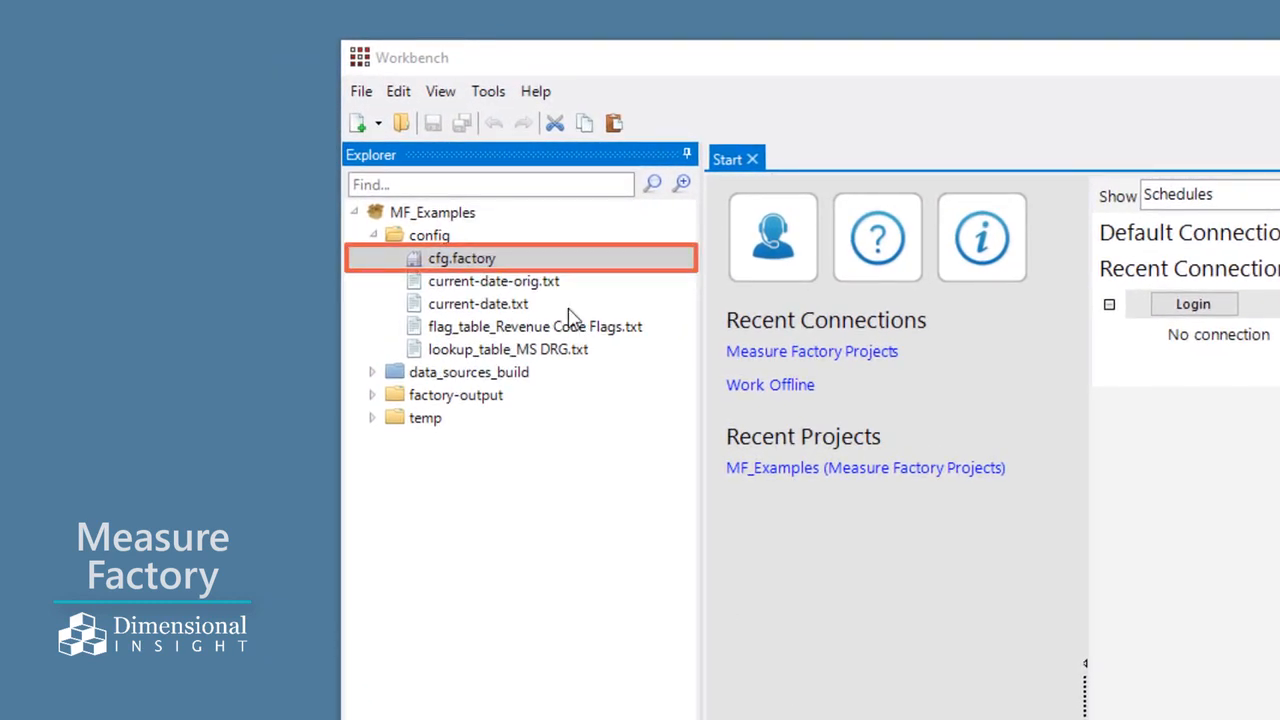
Open cfg.factory from the config folder and create a calc rule in the Accounts data set.
double_click(533, 262)
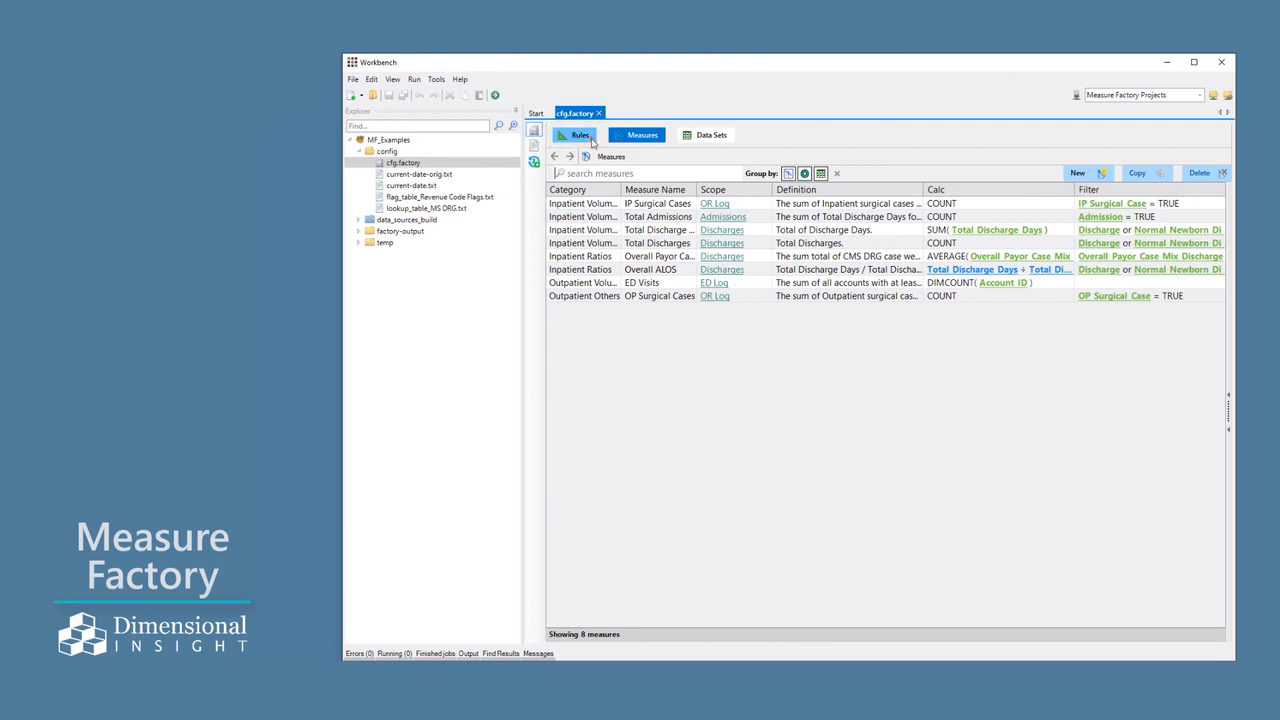
click(580, 135)
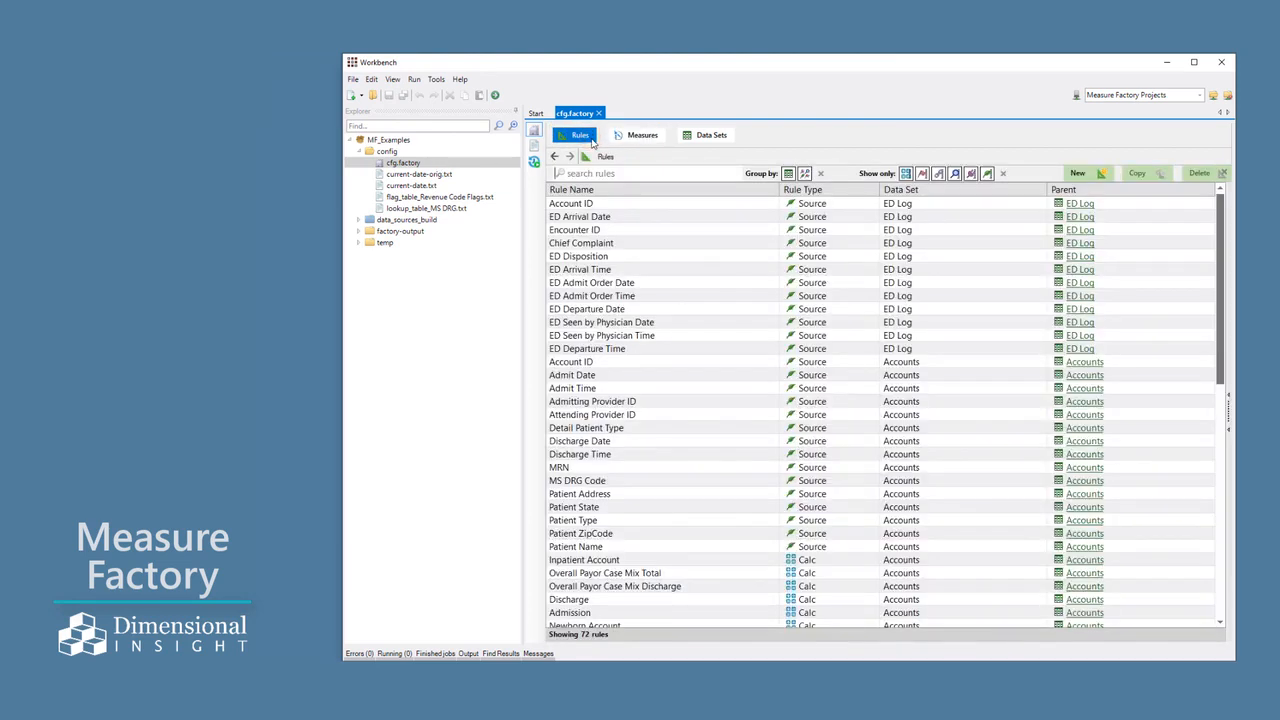
click(1086, 174)
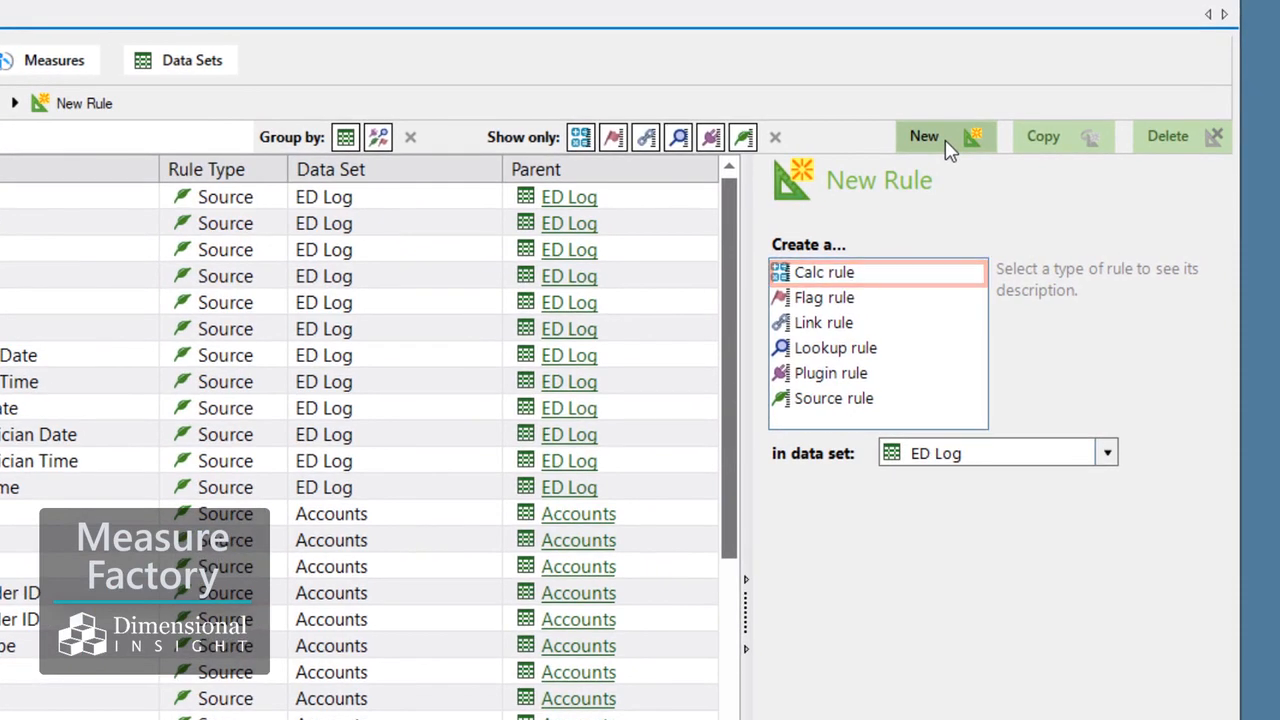
click(857, 277)
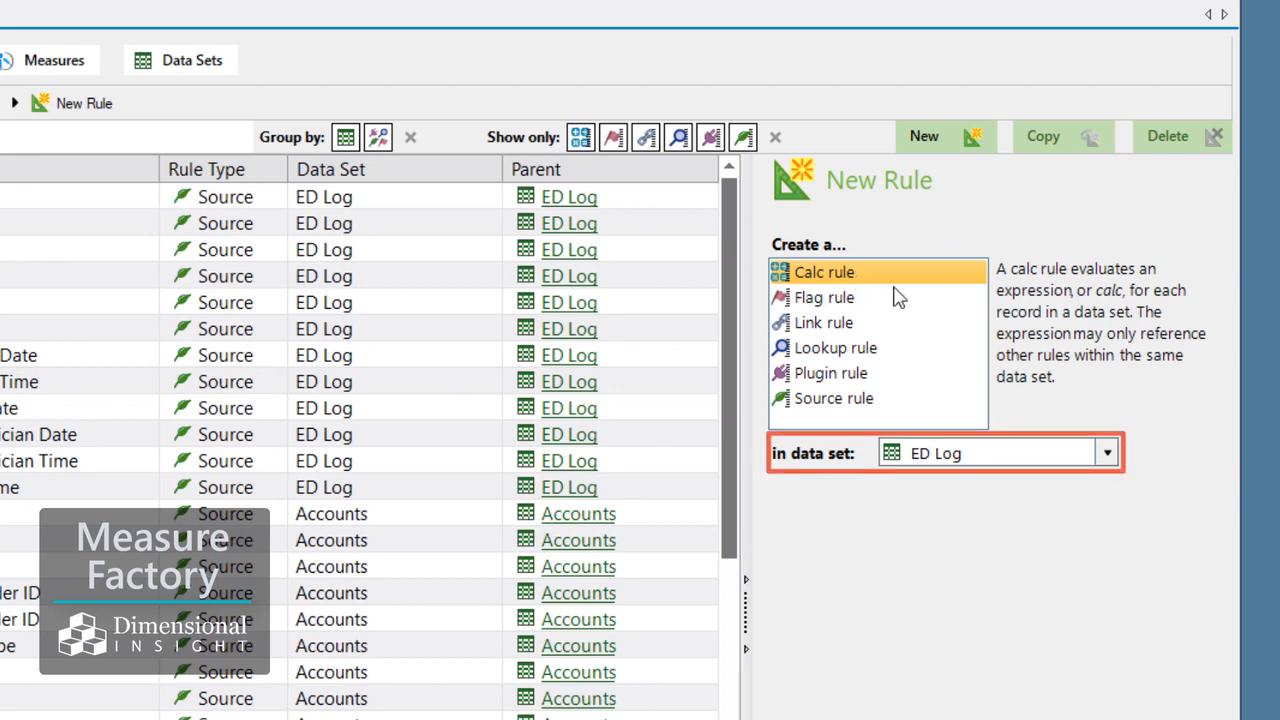
click(1107, 458)
click(1028, 510)
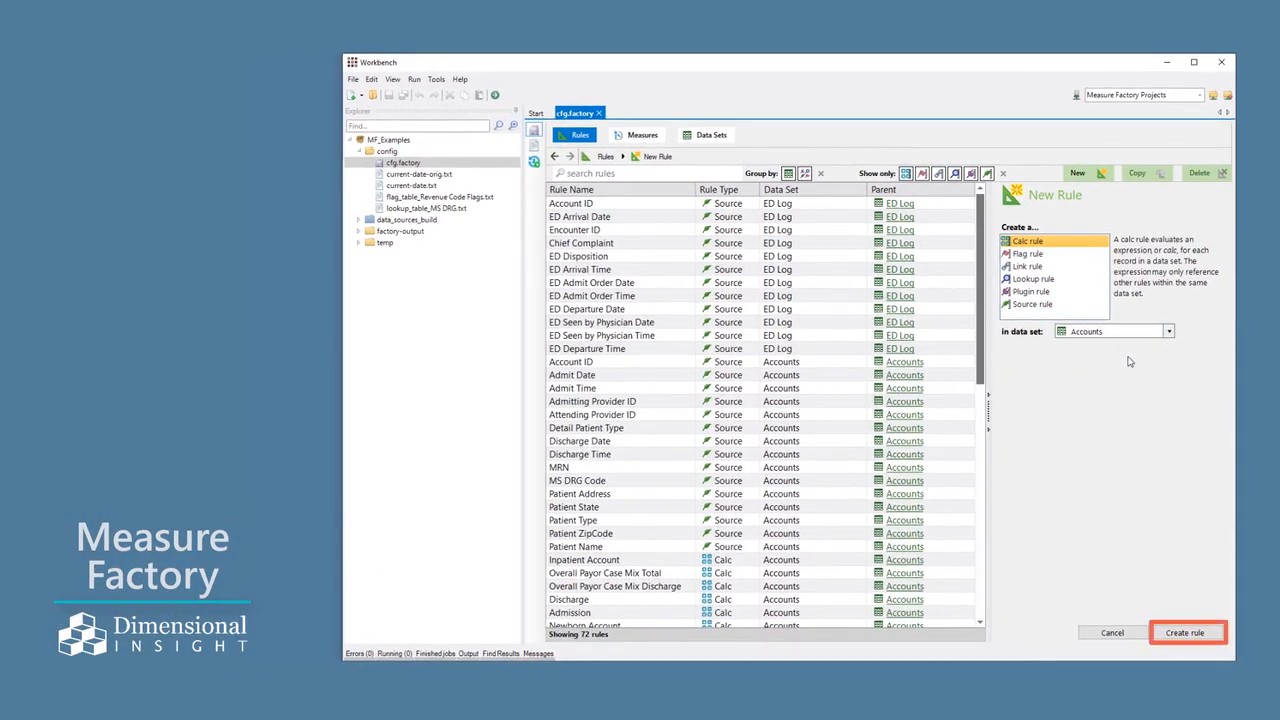
click(1185, 633)
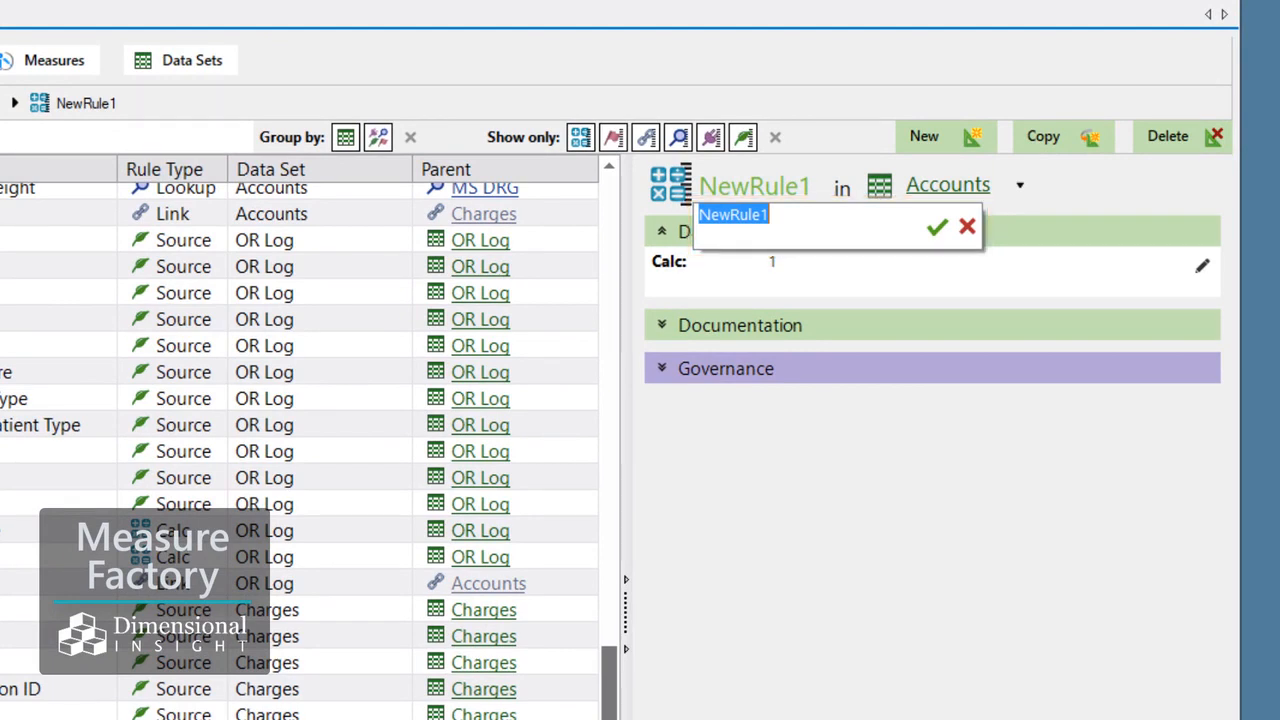
Name the new rule Outpatient Account and set its calc expression to value("Patient Type")="Outpatient".
text(Outpatient Acco)
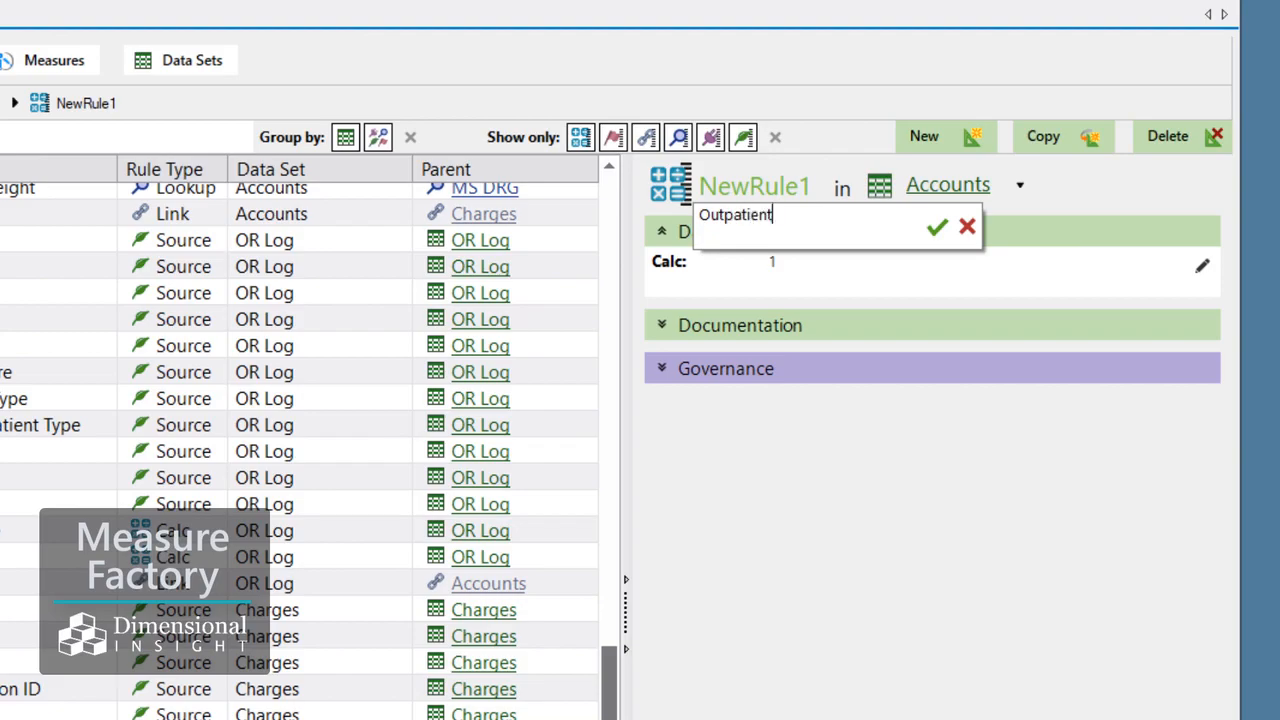
text(unt)
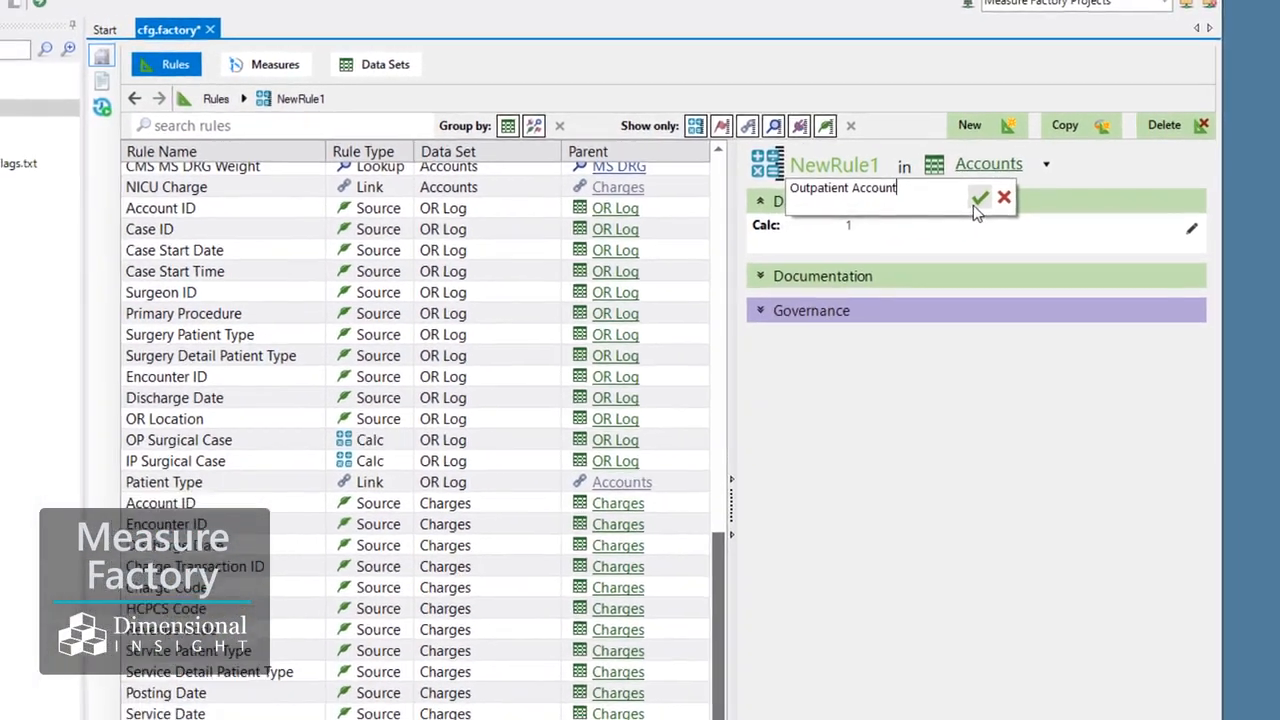
click(958, 213)
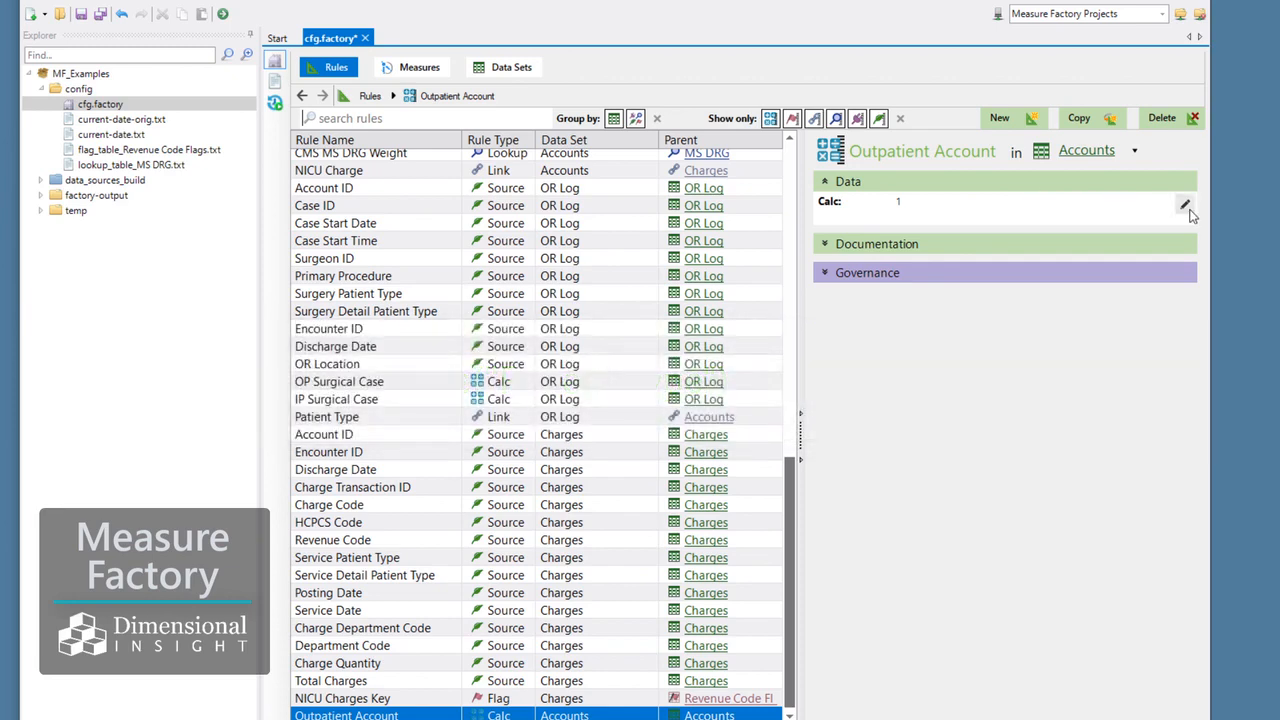
click(1184, 204)
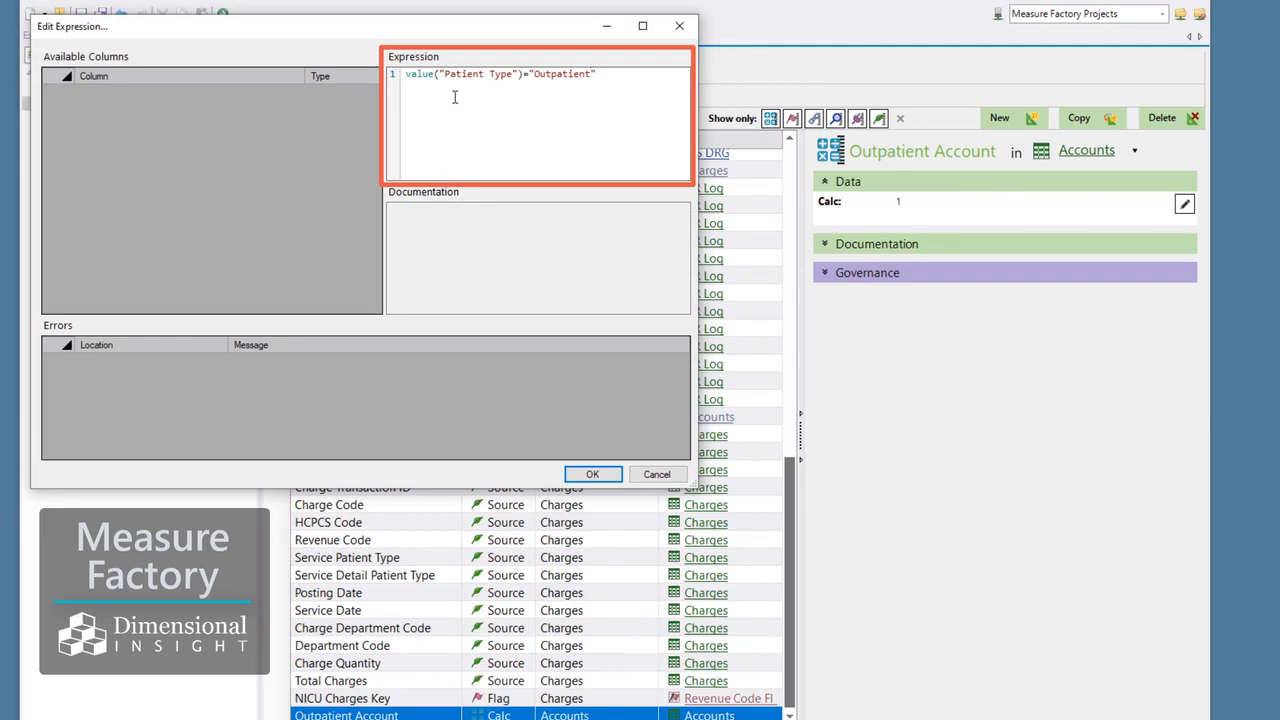
click(588, 472)
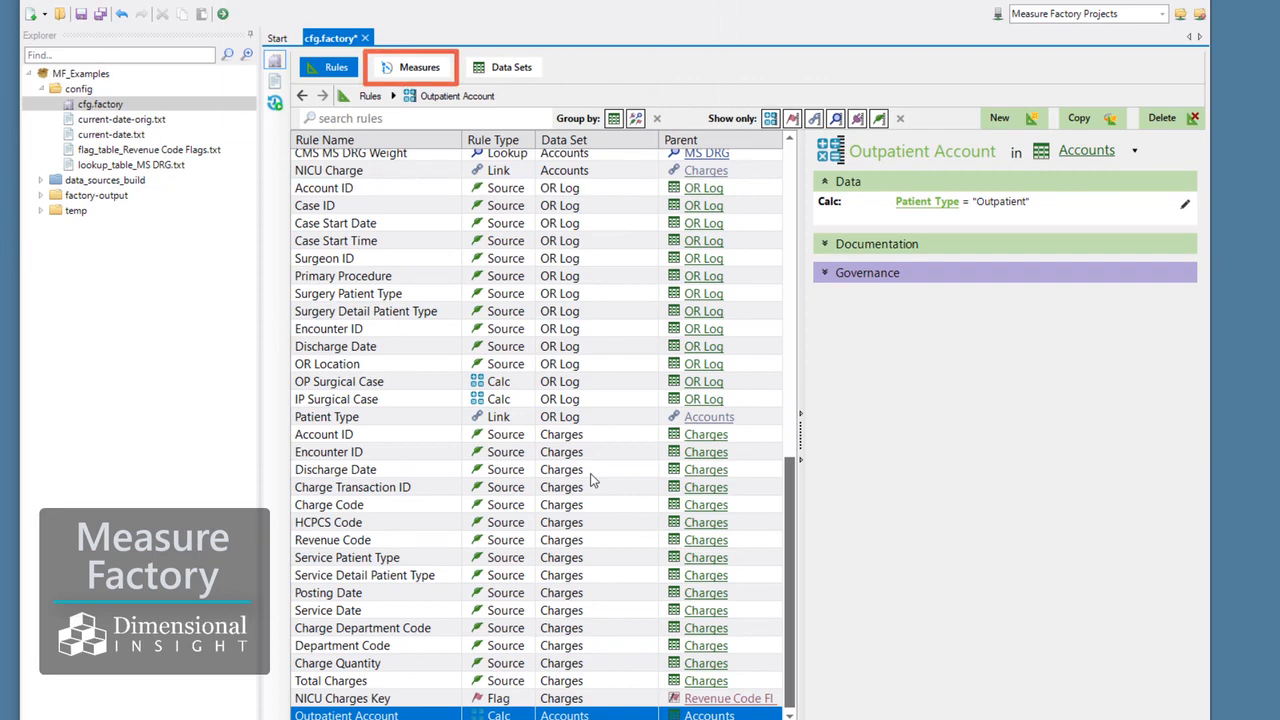
Create a new measure named Total Outpatient Visits.
click(420, 80)
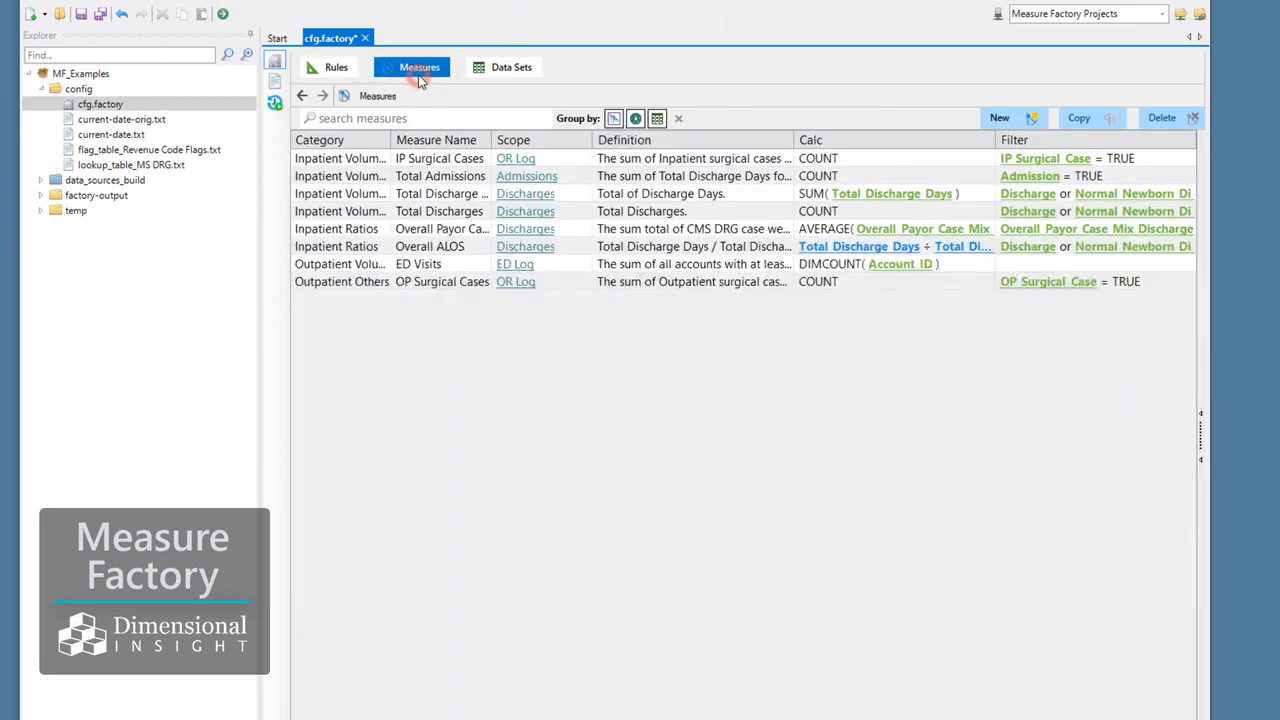
click(1020, 125)
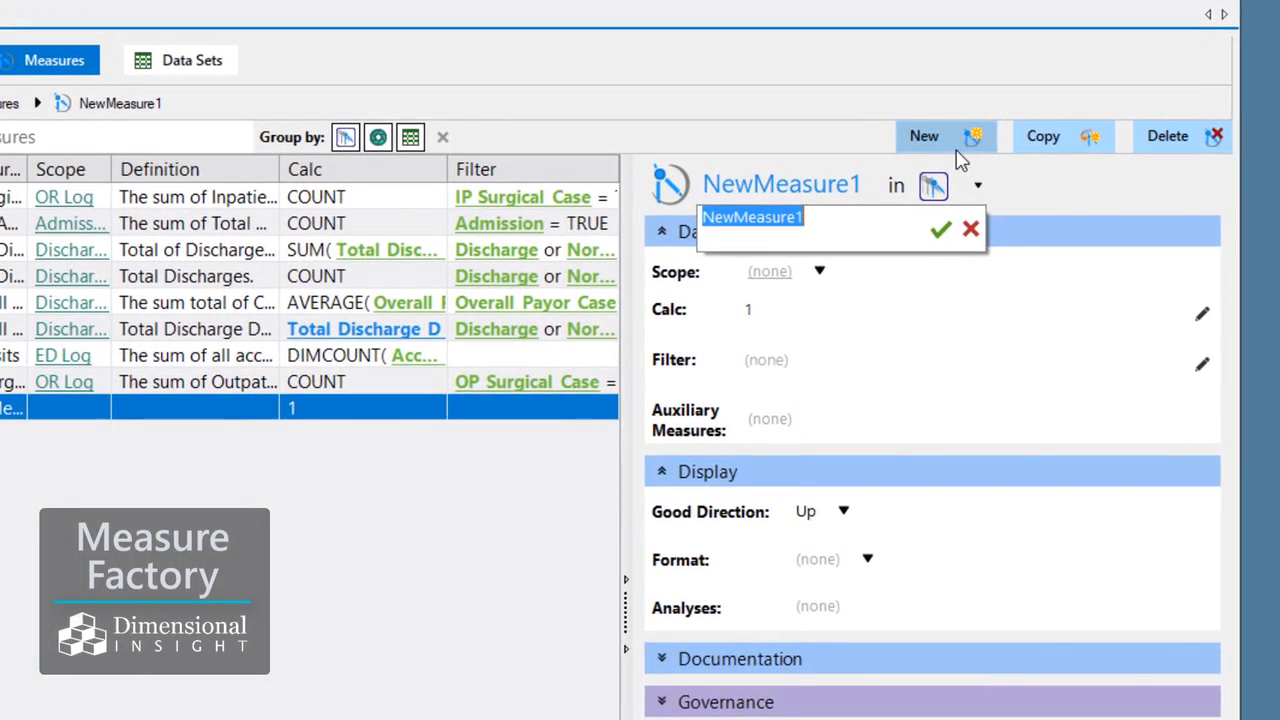
text(Total Outpatient Visits)
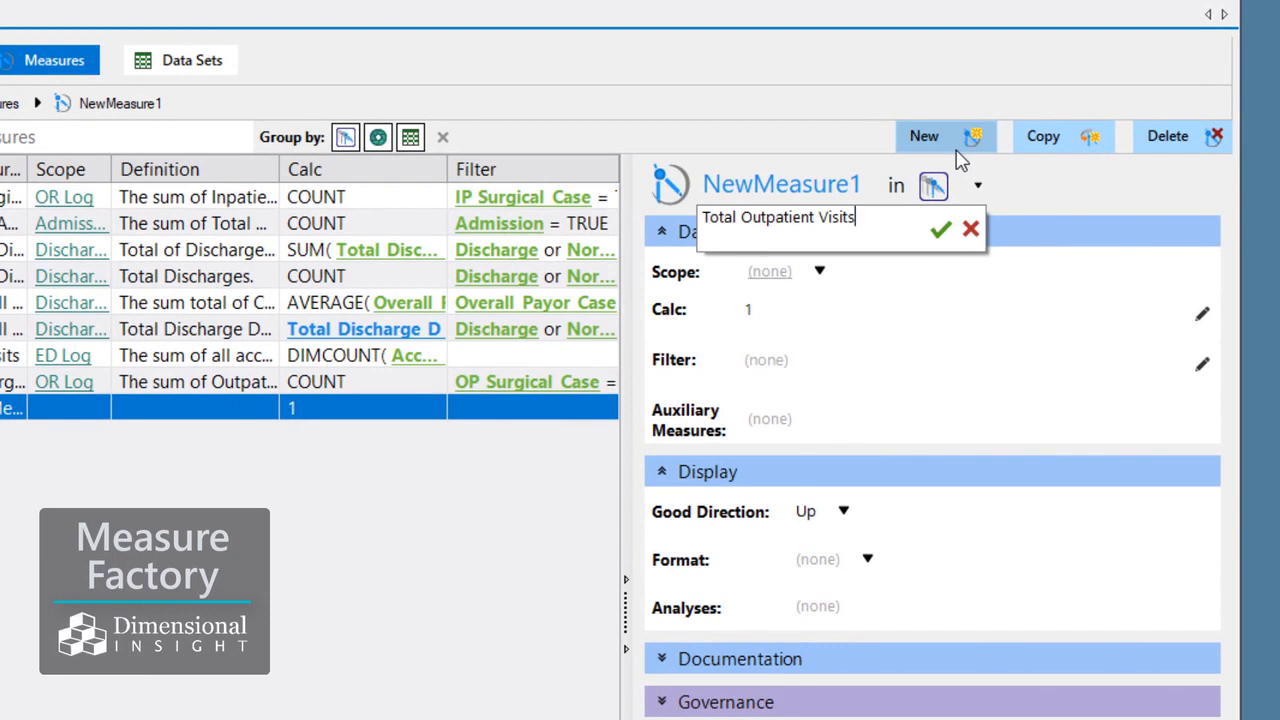
click(940, 228)
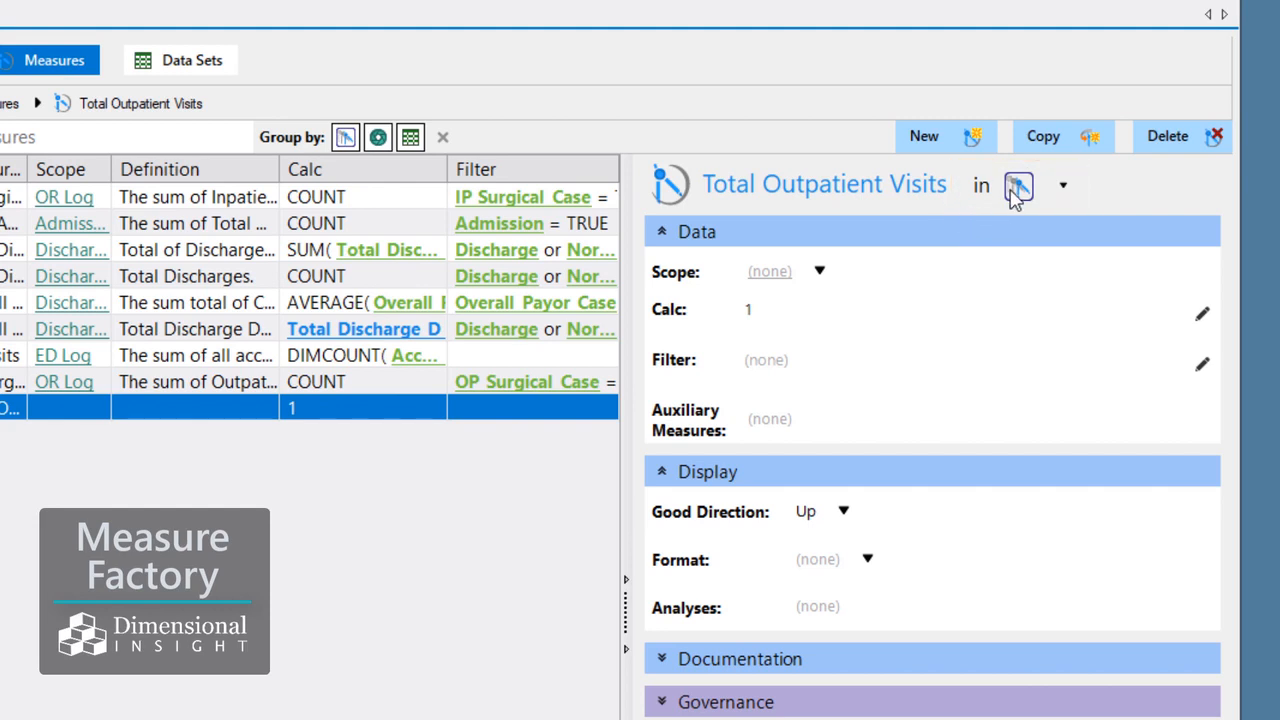
Assign the Total Outpatient Visits measure to the Outpatient Volumes category and set its scope to Discharges.
click(1062, 187)
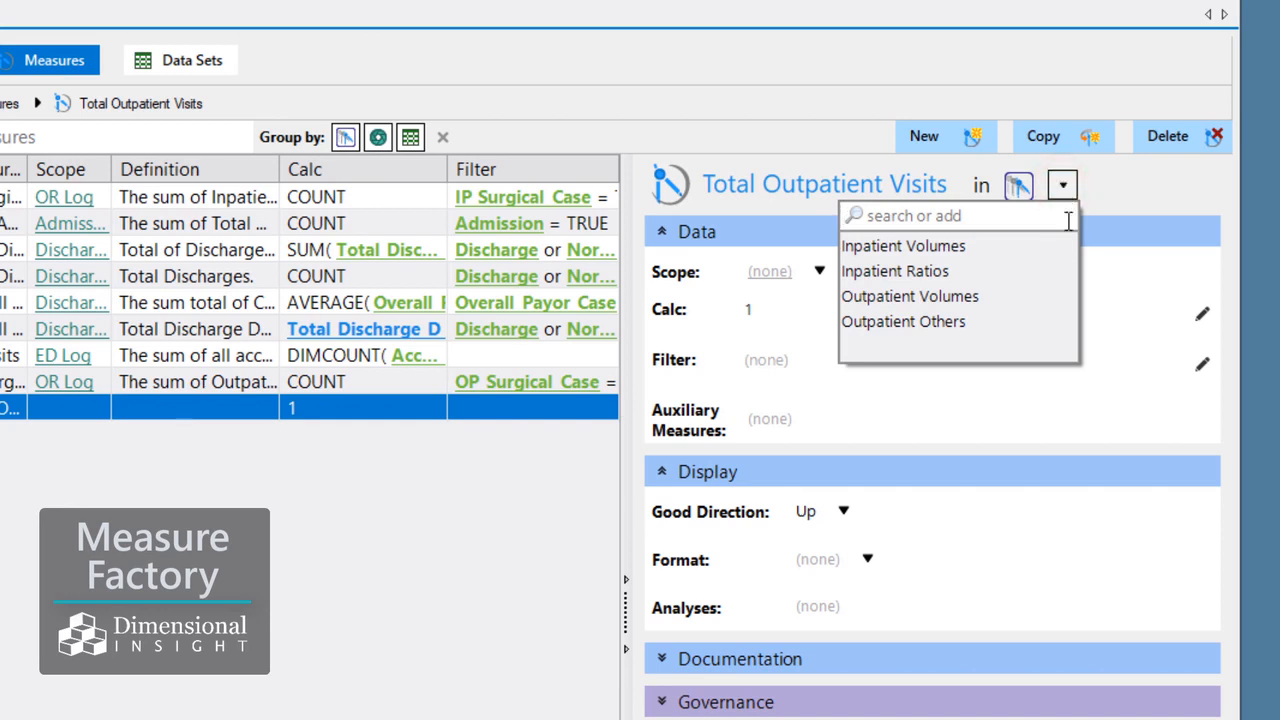
click(1031, 297)
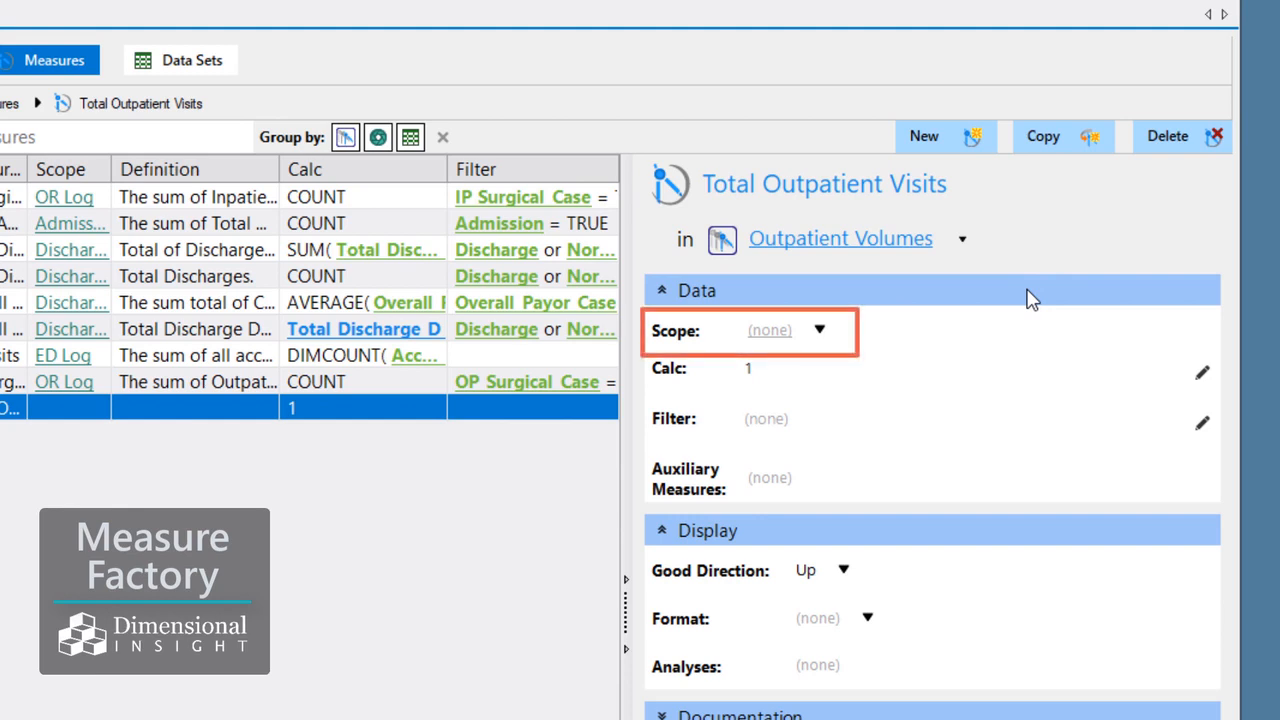
click(820, 331)
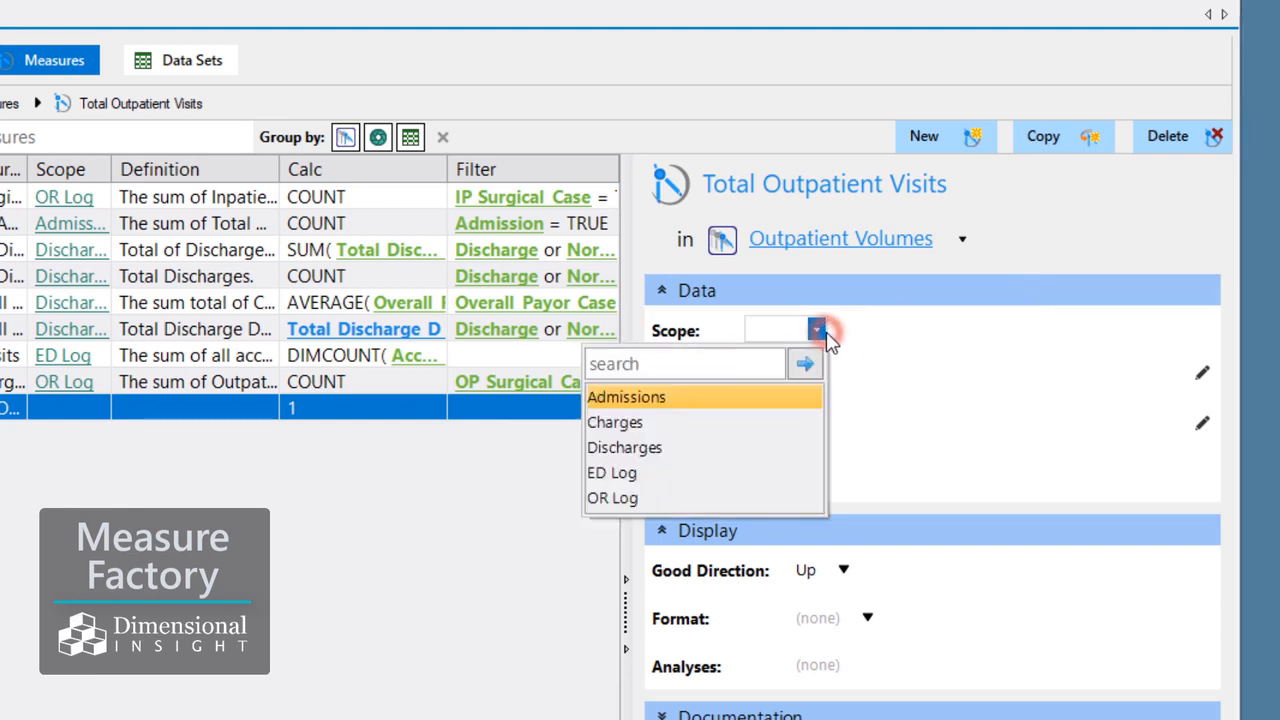
click(680, 450)
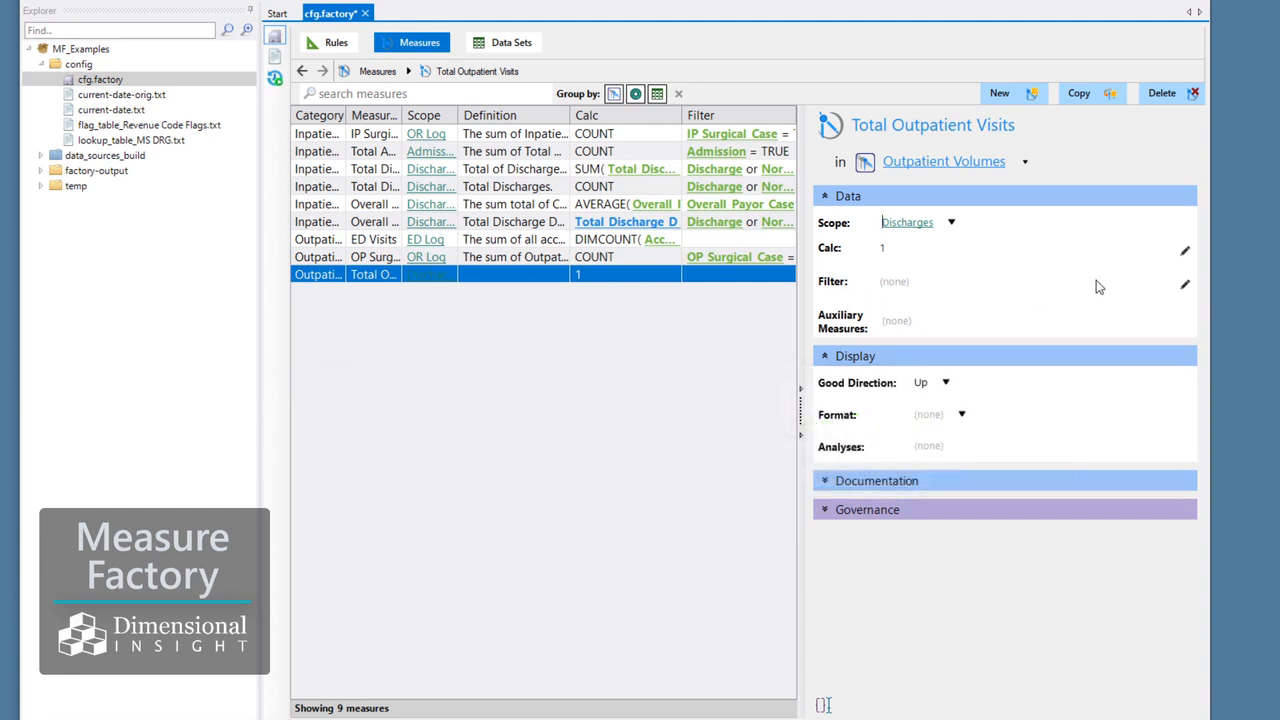
Set the measure's filter expression to value("Outpatient Account").
click(1182, 286)
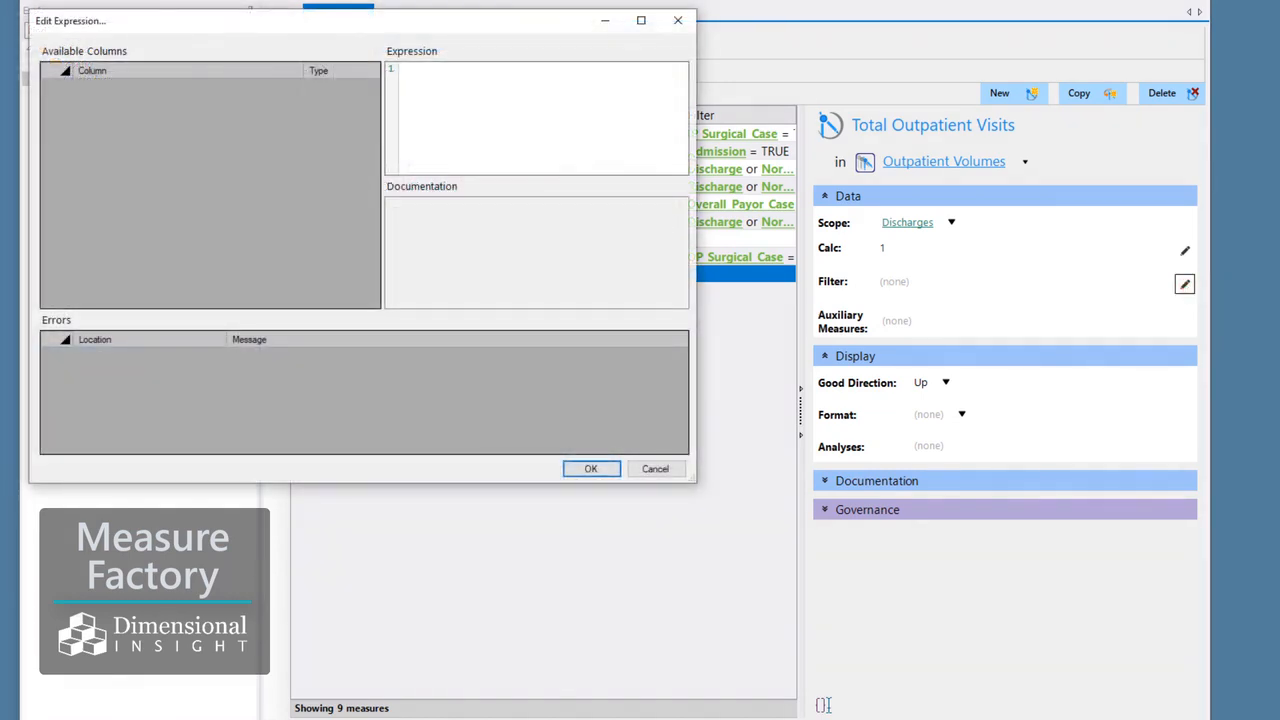
text(value("Outpatient Account)
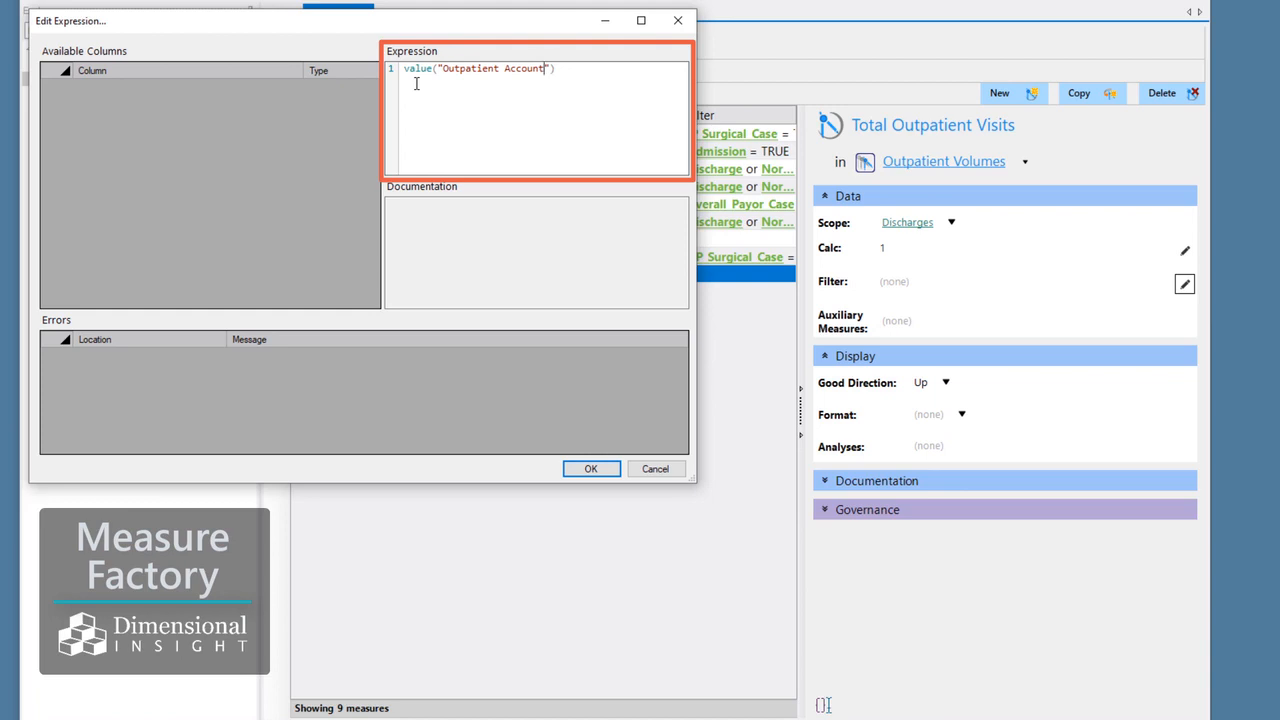
click(611, 476)
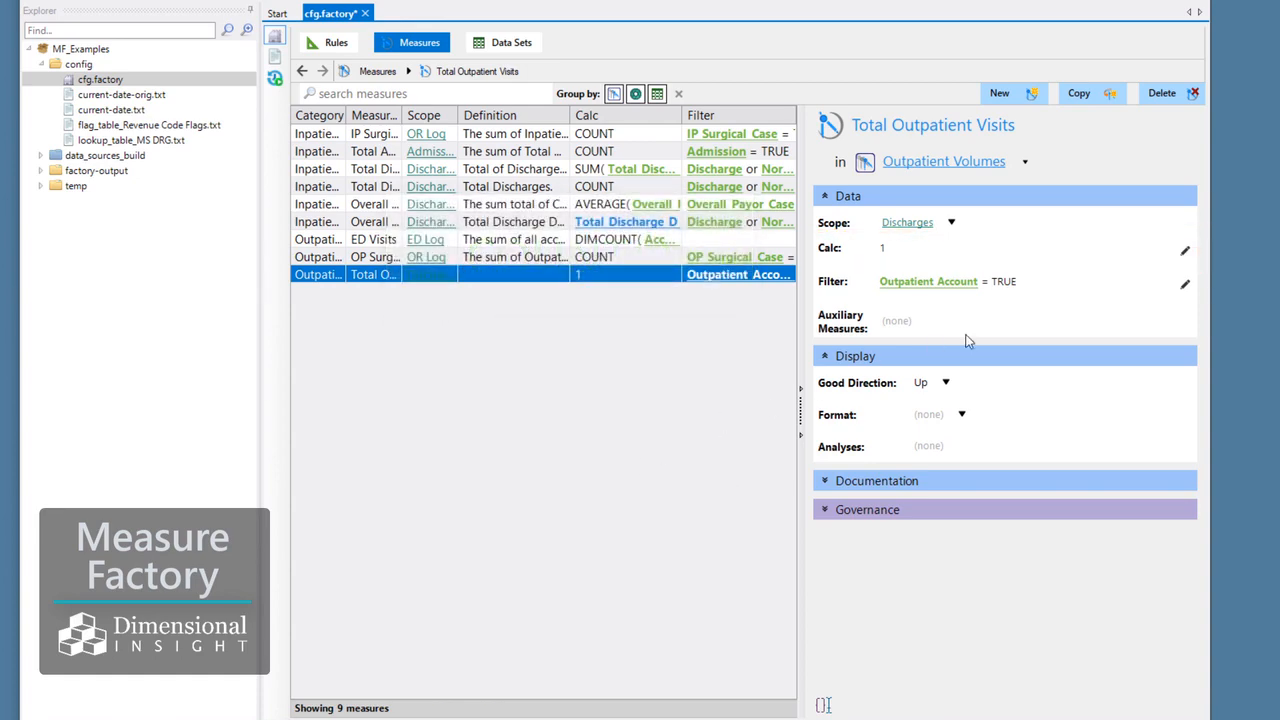
Set the measure's calc expression to count() and its display format to #,##0.
click(1184, 251)
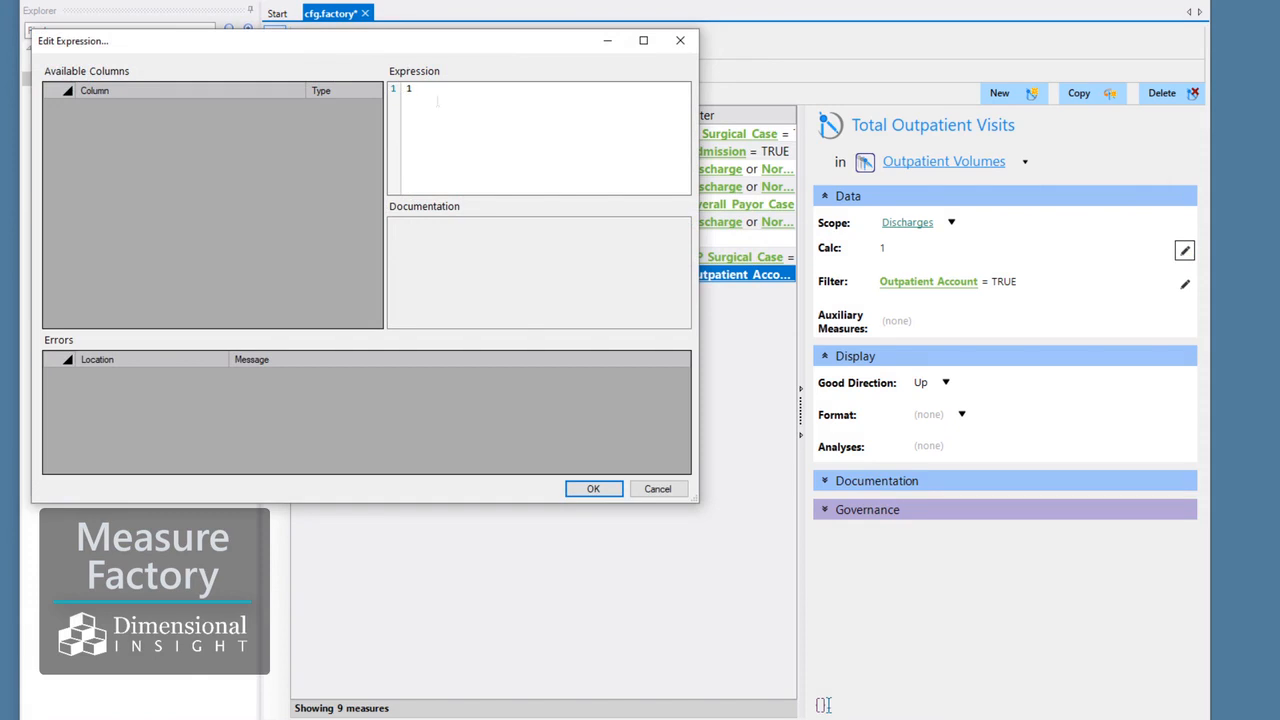
double_click(430, 92)
text(count())
click(585, 490)
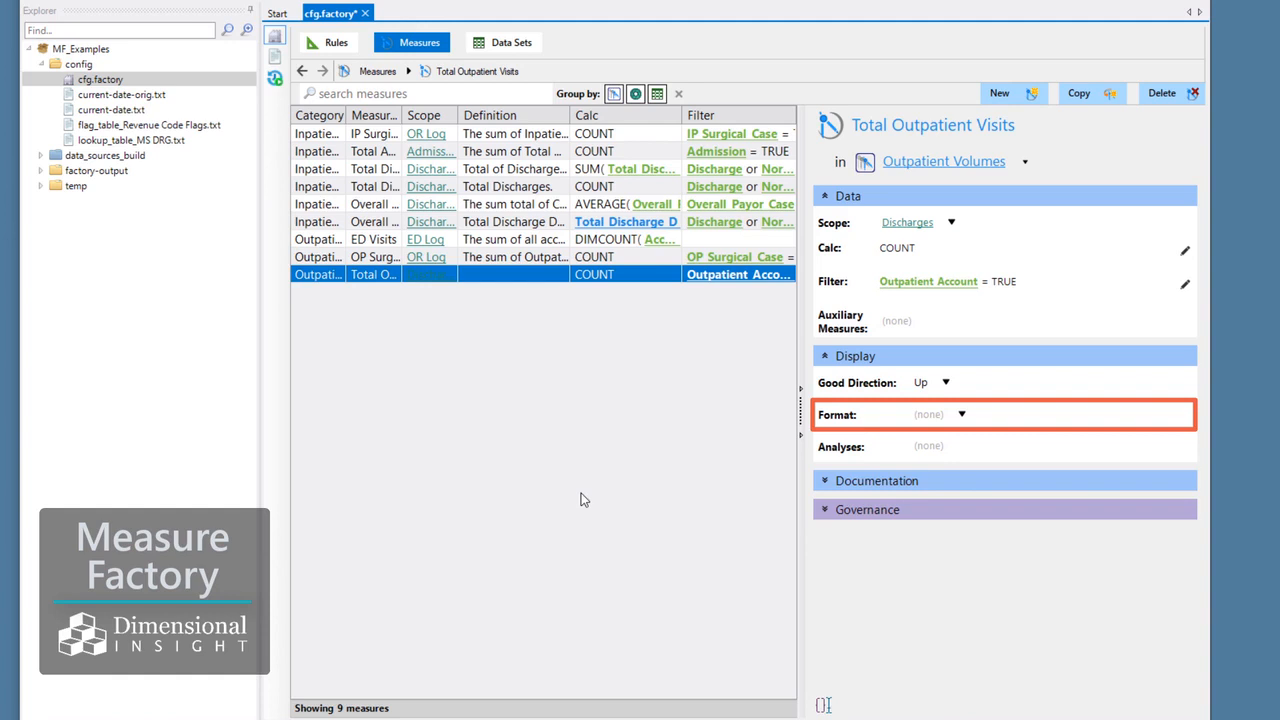
click(959, 413)
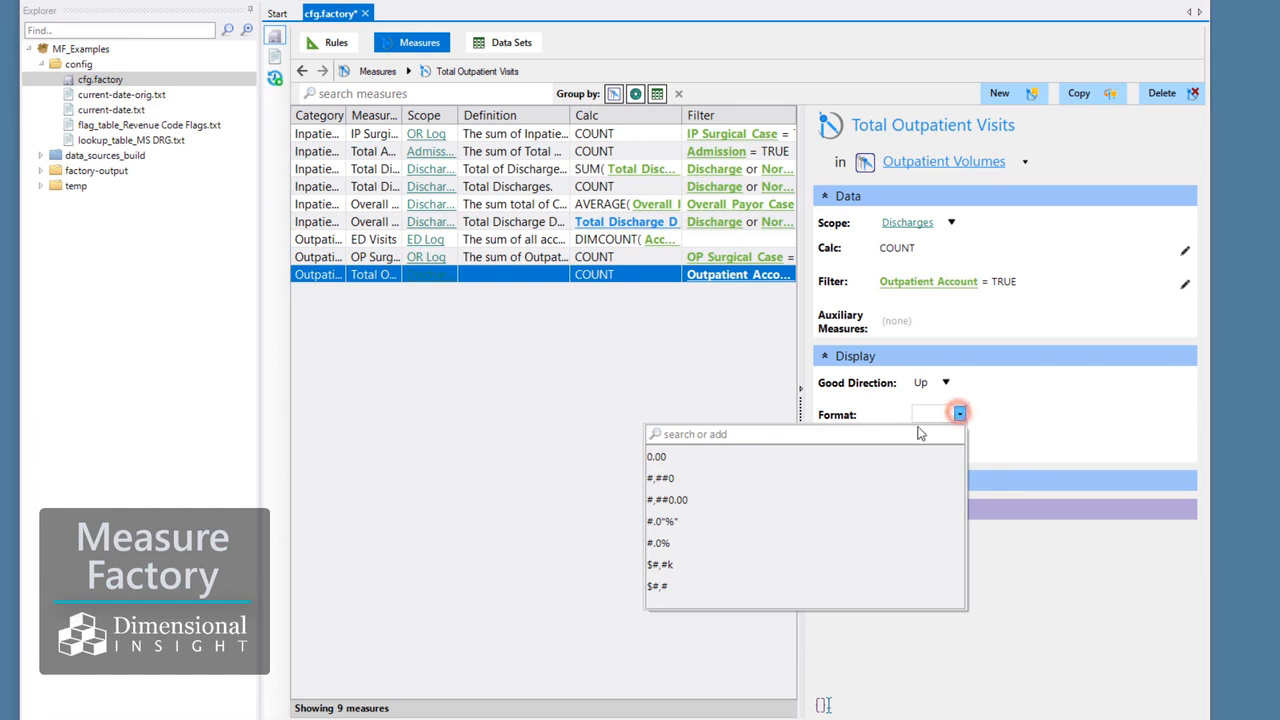
click(714, 478)
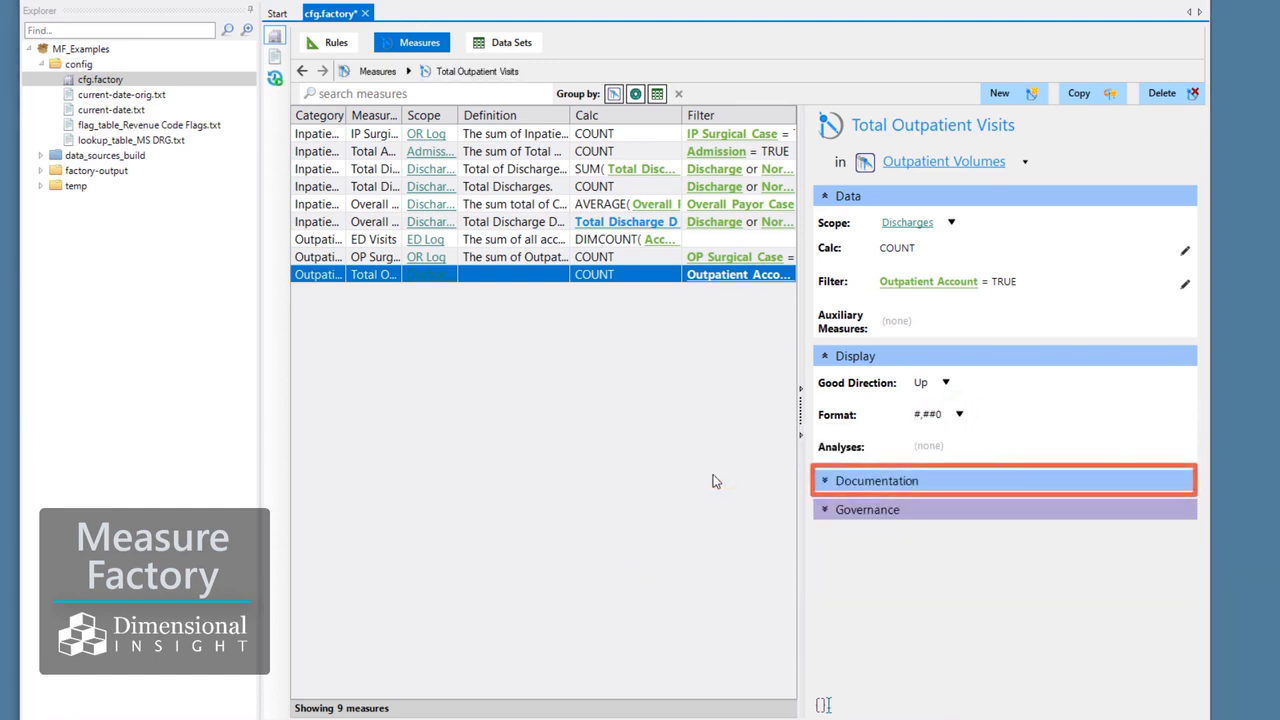
Document the measure with the definition "The sum of all hospital-based Outpatient Accounts." and the description "Total of Outpatient Visits".
click(824, 481)
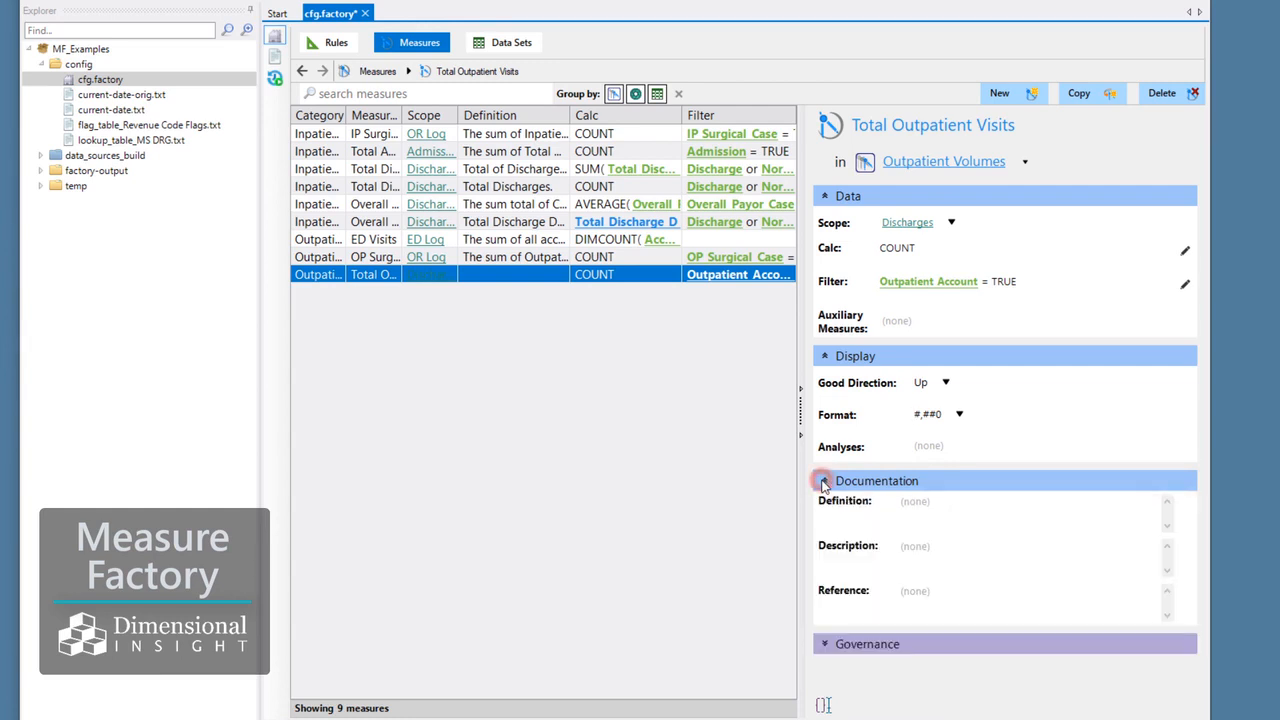
click(931, 506)
text(The sum of all hospital-based Outpatient Accounts.)
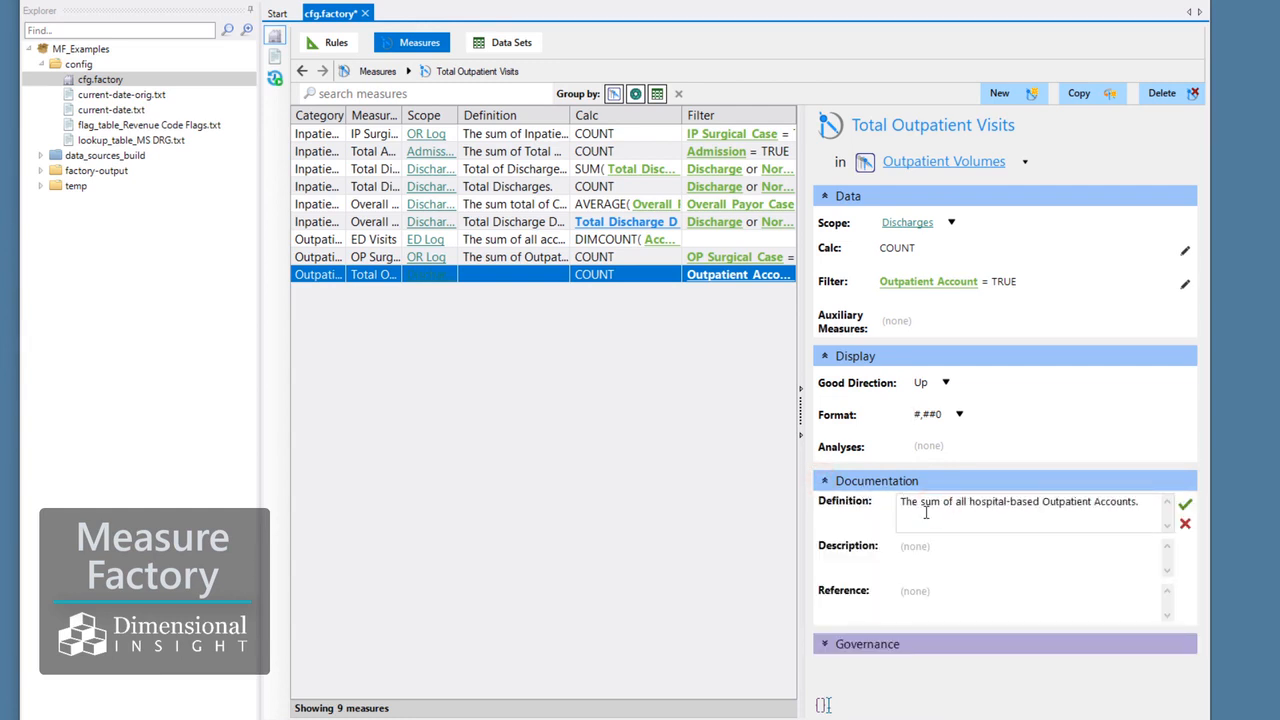
click(1185, 504)
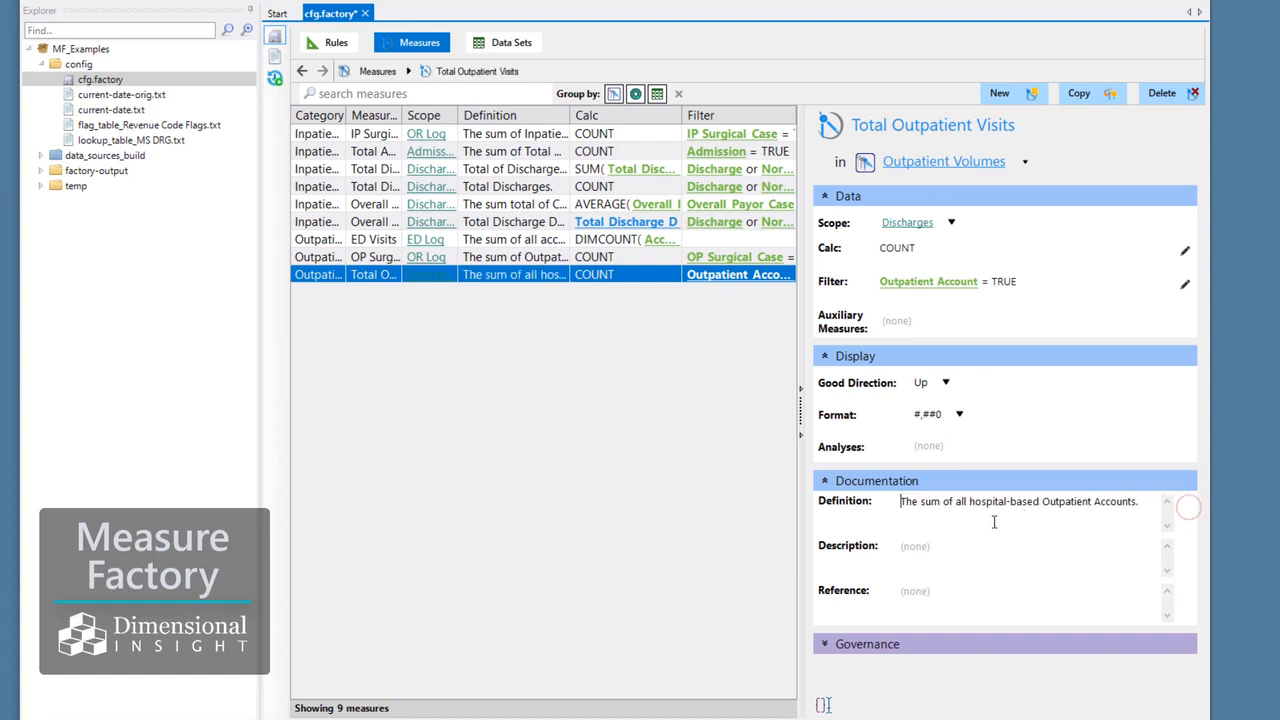
click(930, 545)
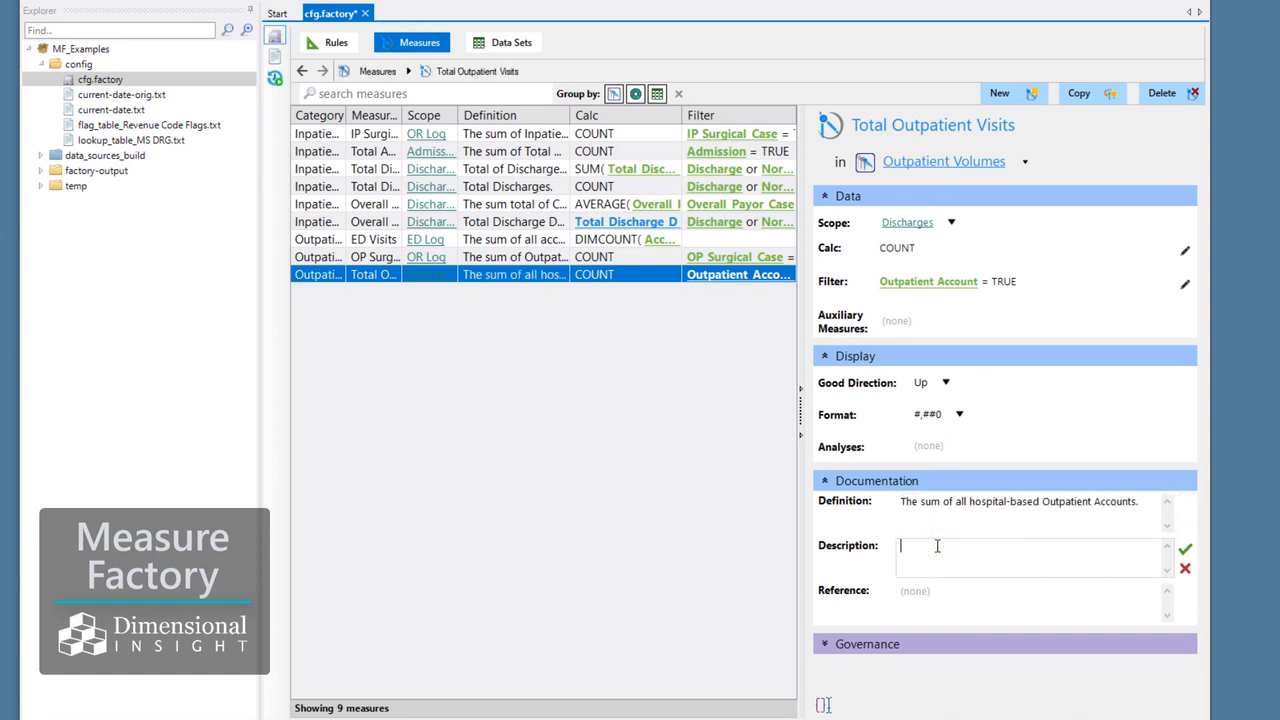
text(Total of Outpatient Visits)
click(1185, 548)
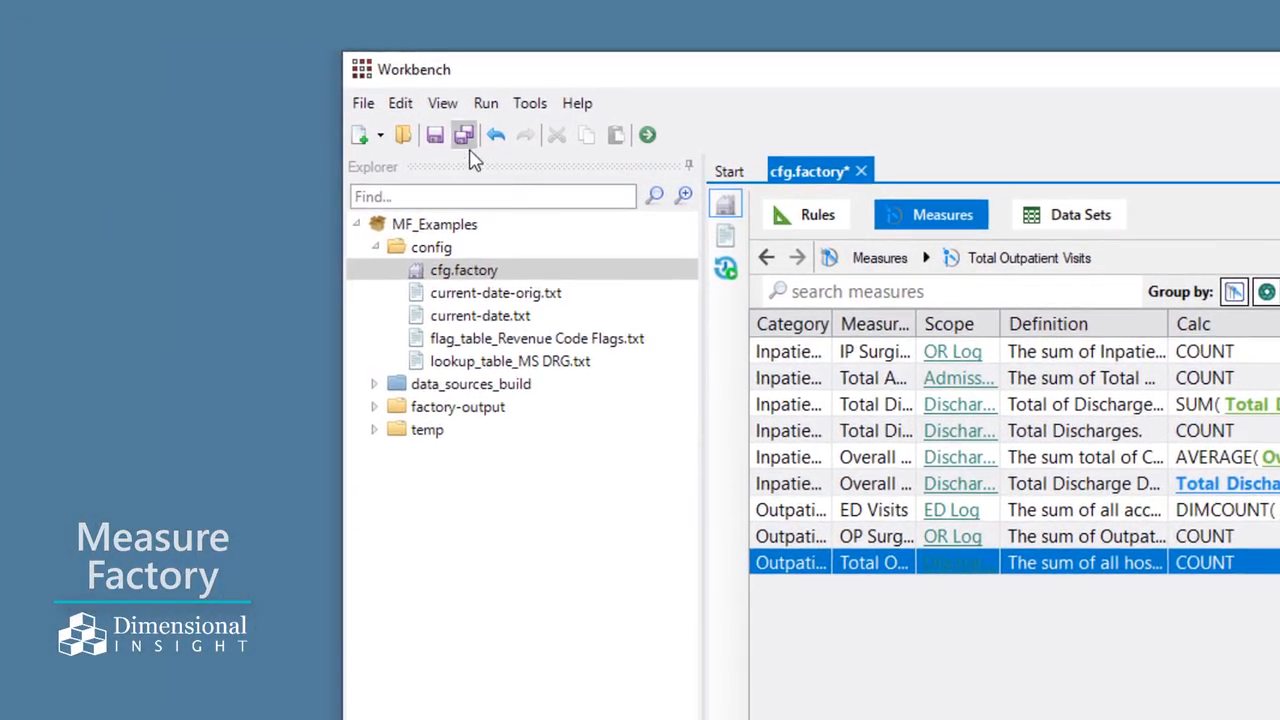
Save cfg.factory and run the factory build.
click(434, 135)
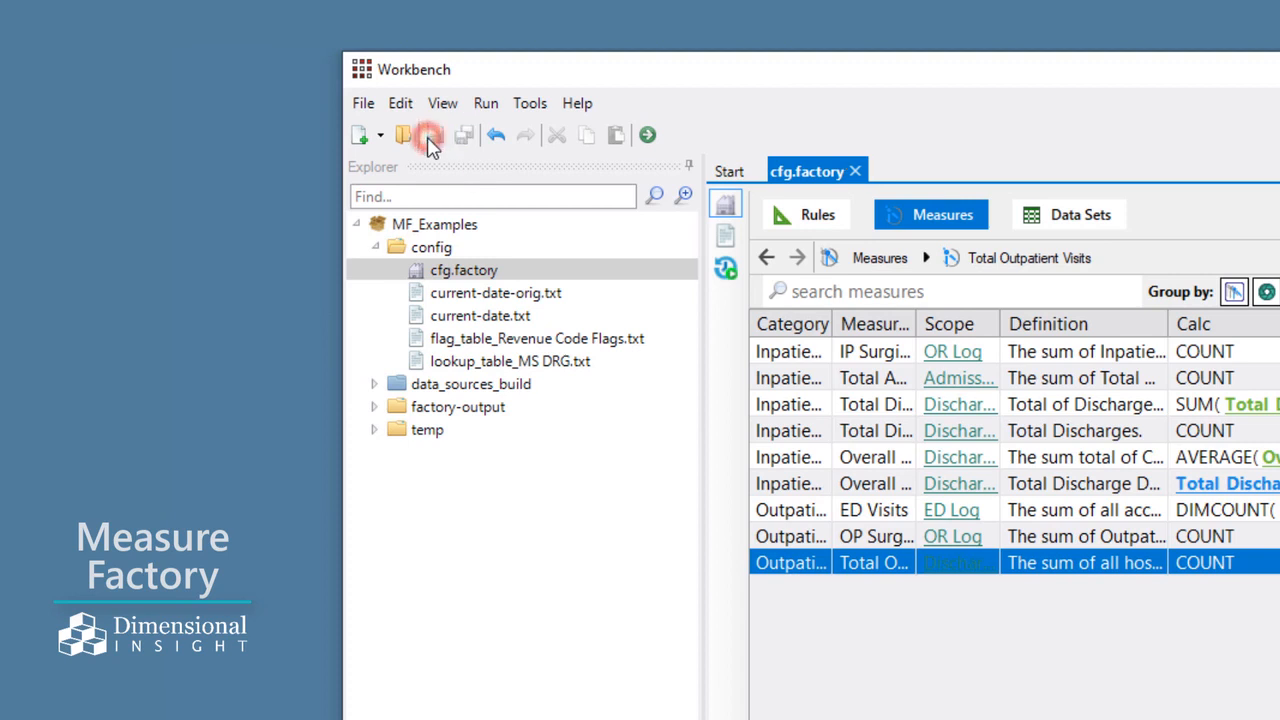
click(647, 135)
Open factory.dbk from the factory-output folder in ProDiver, using the Accounts topic of the Data Sets area.
click(374, 407)
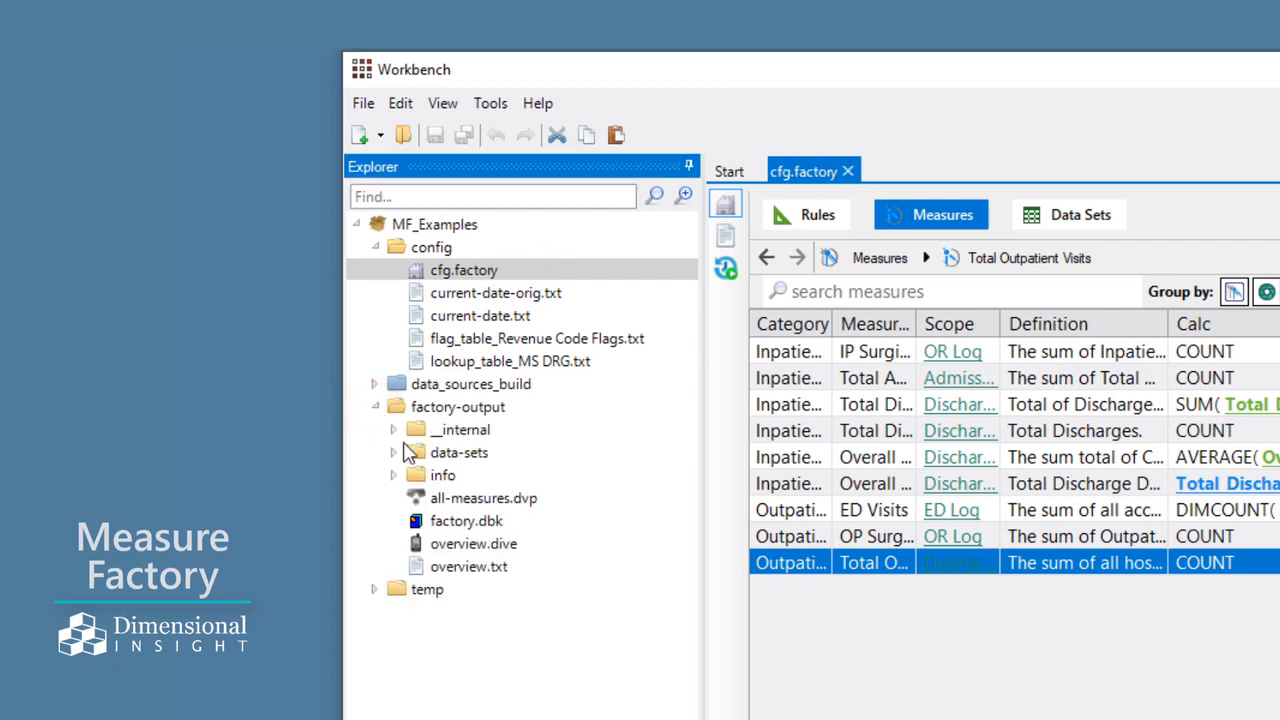
click(506, 522)
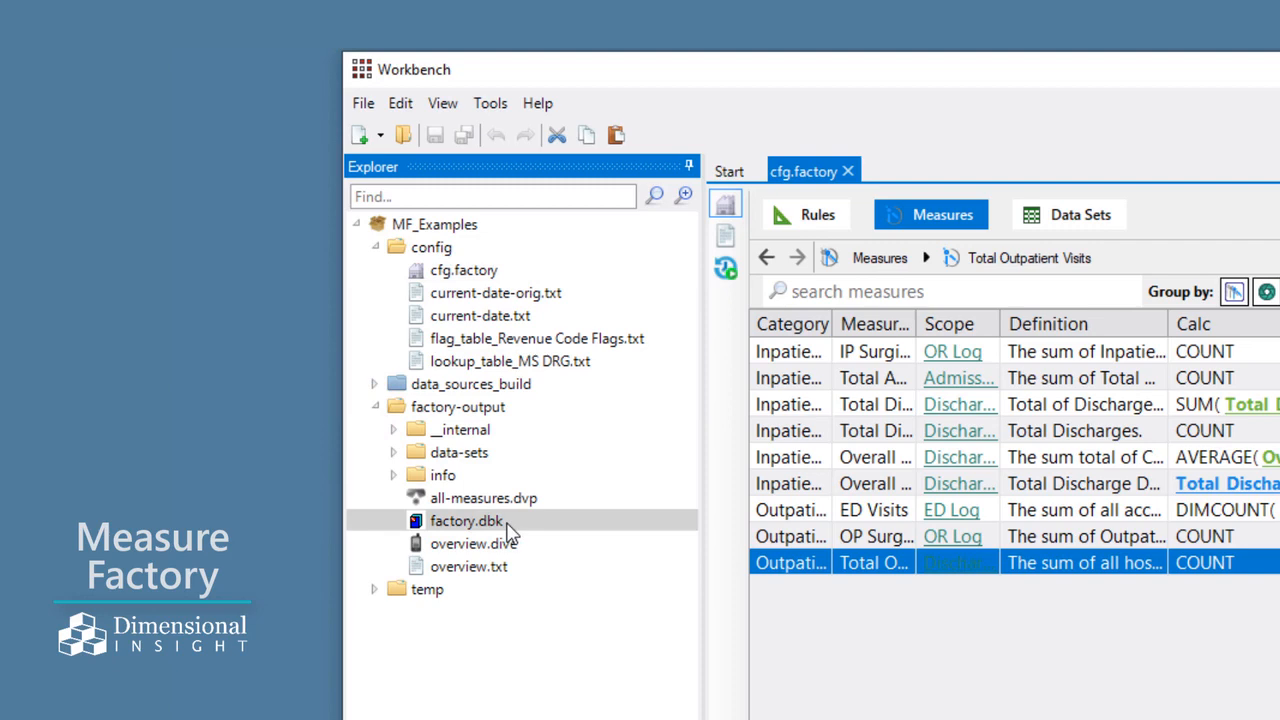
right_click(509, 530)
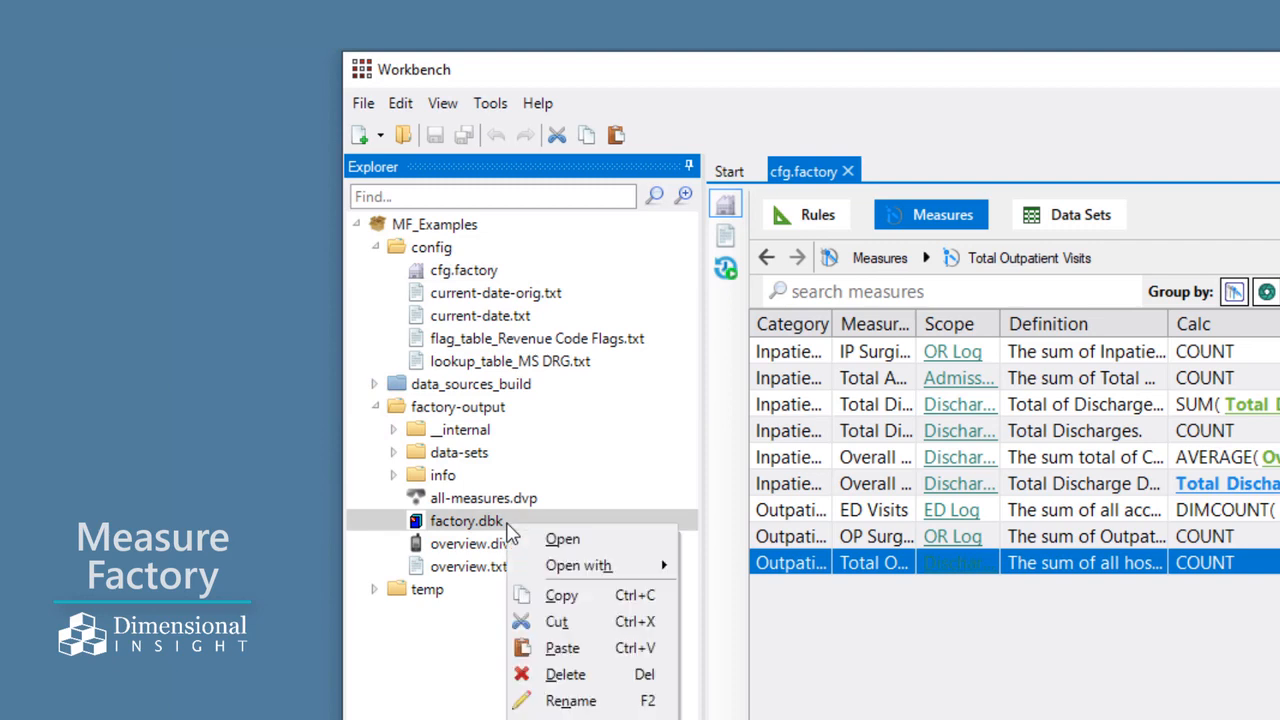
mouse_move(570, 566)
click(763, 566)
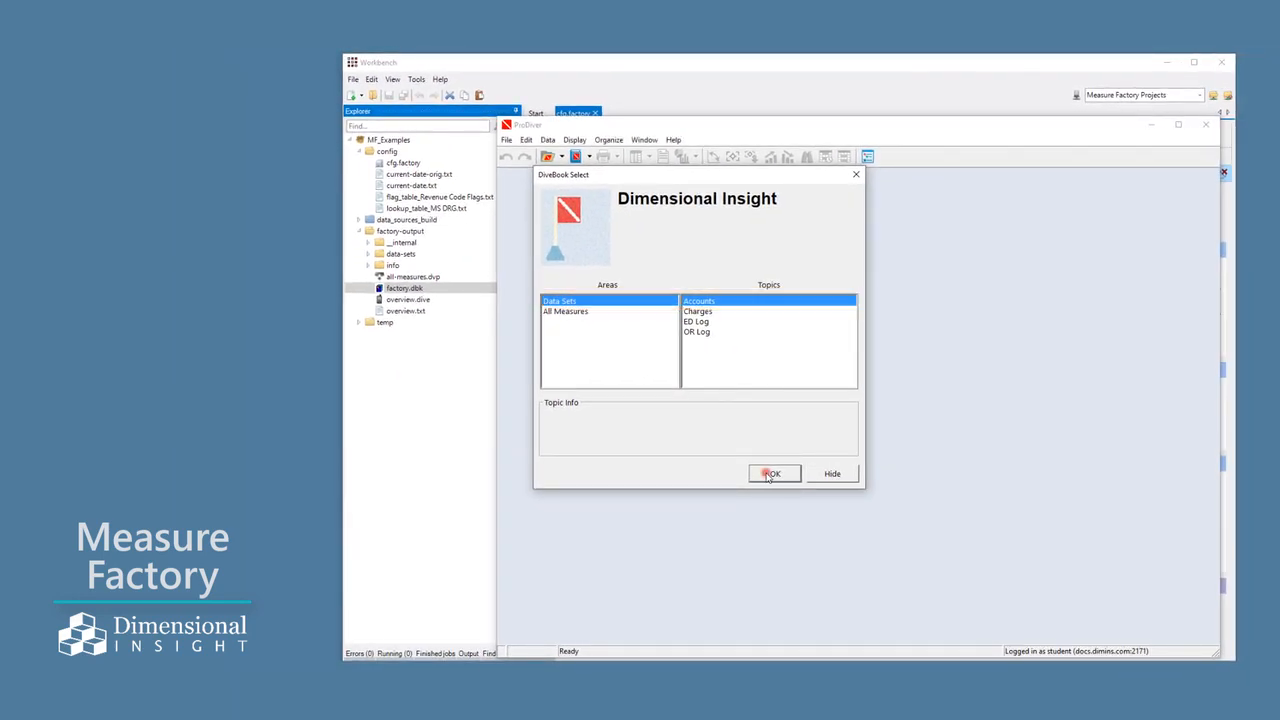
click(769, 476)
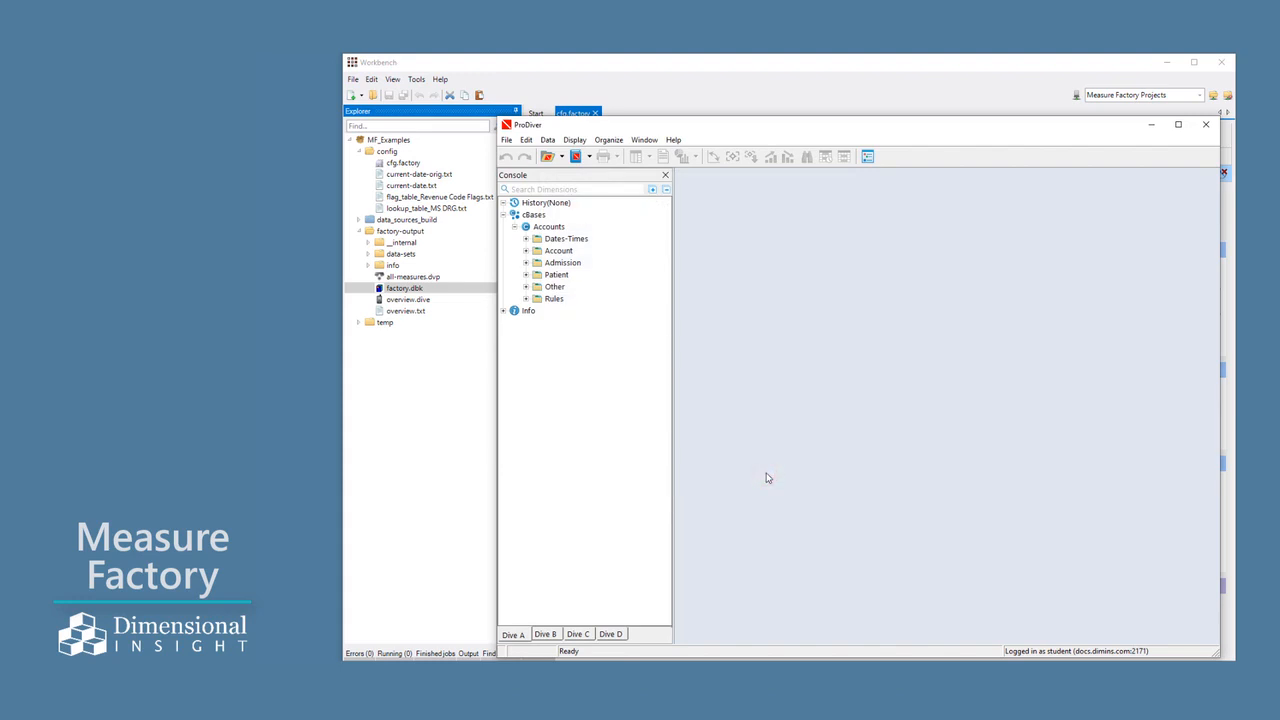
Dive on the Discharge Date dimension of the Accounts cBase and enlarge the resulting table window to show more rows.
click(526, 240)
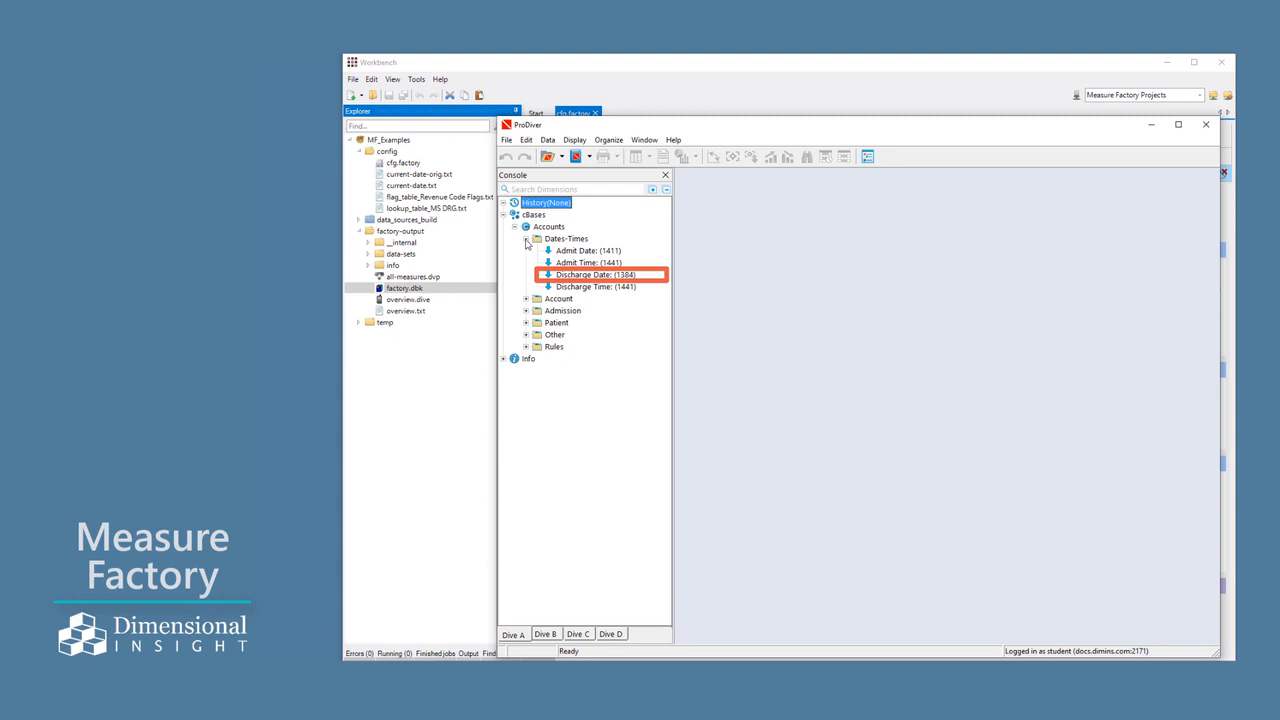
double_click(590, 278)
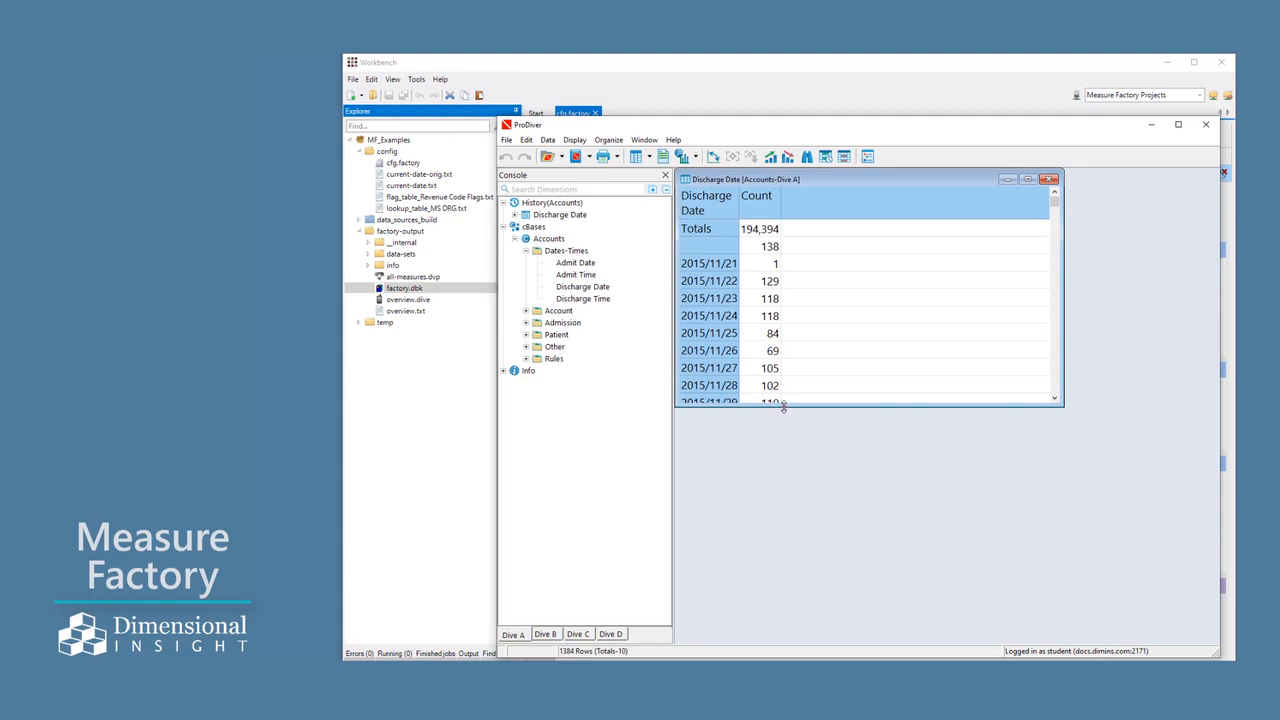
drag(784, 406, 810, 643)
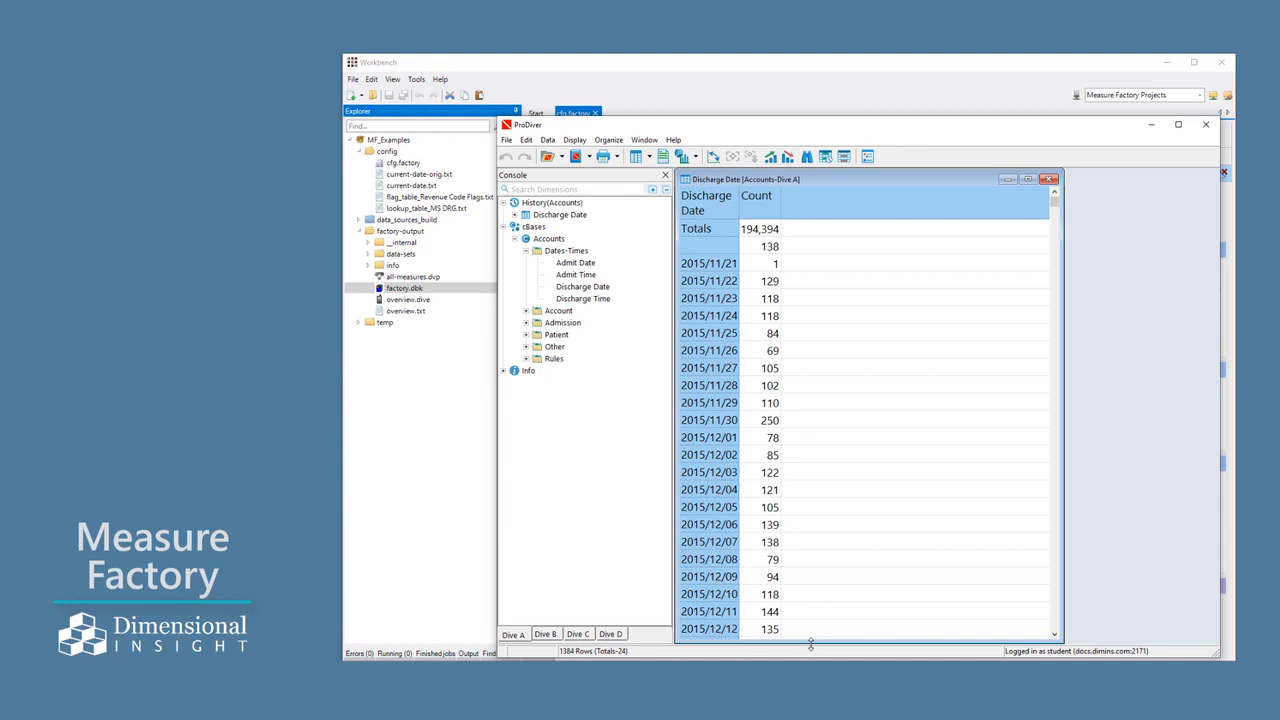
Replace the table's Count column with Measure: Total Outpatient Visits and sort the rows by Discharge Date in descending order.
right_click(890, 302)
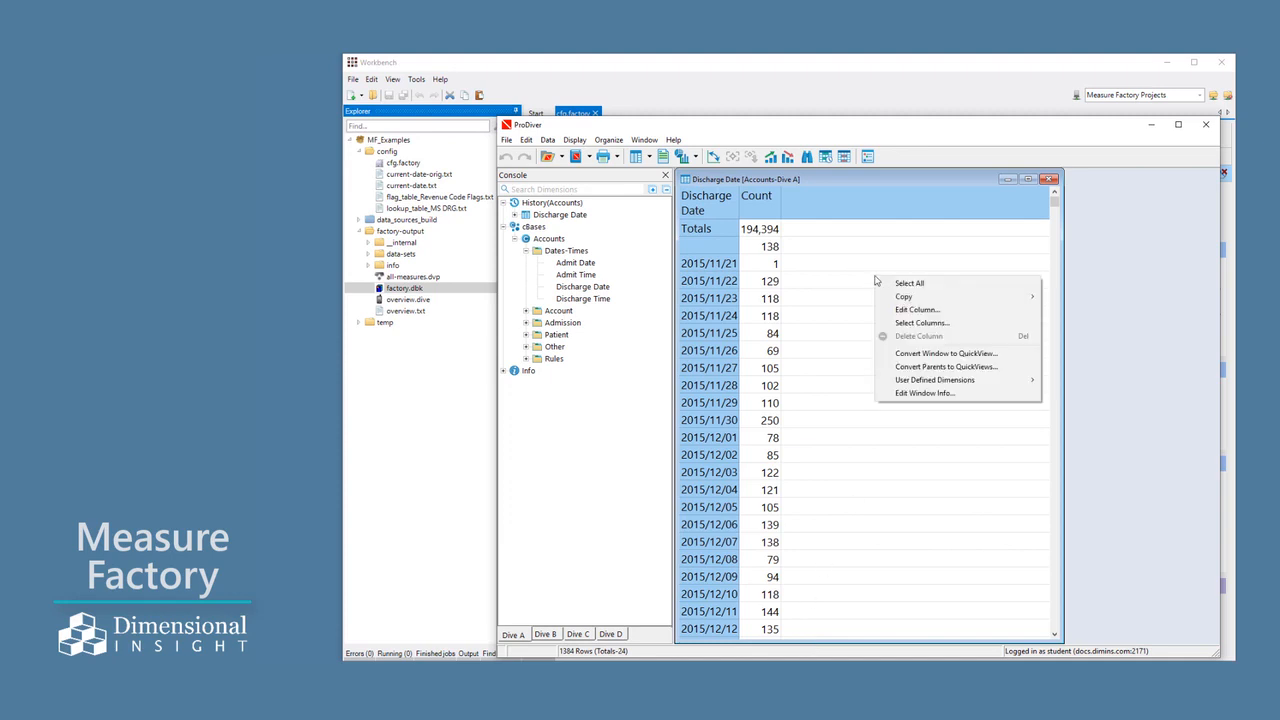
click(911, 323)
click(694, 448)
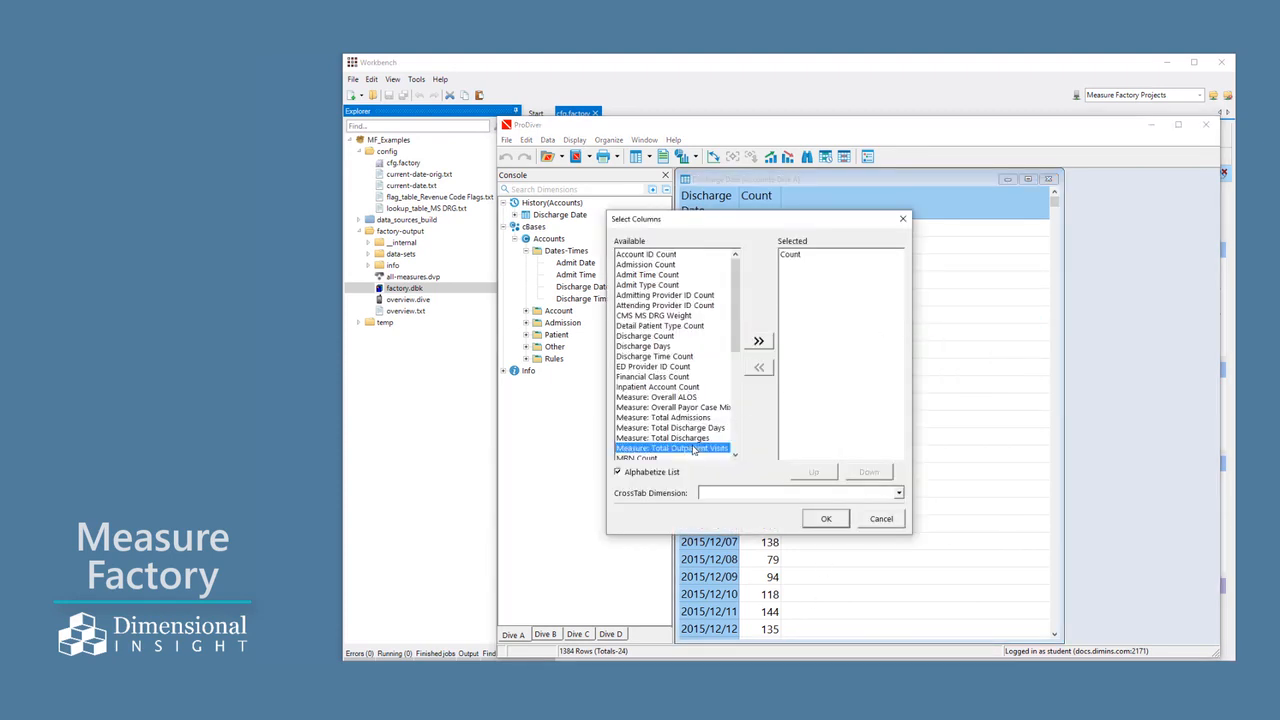
click(758, 342)
click(803, 256)
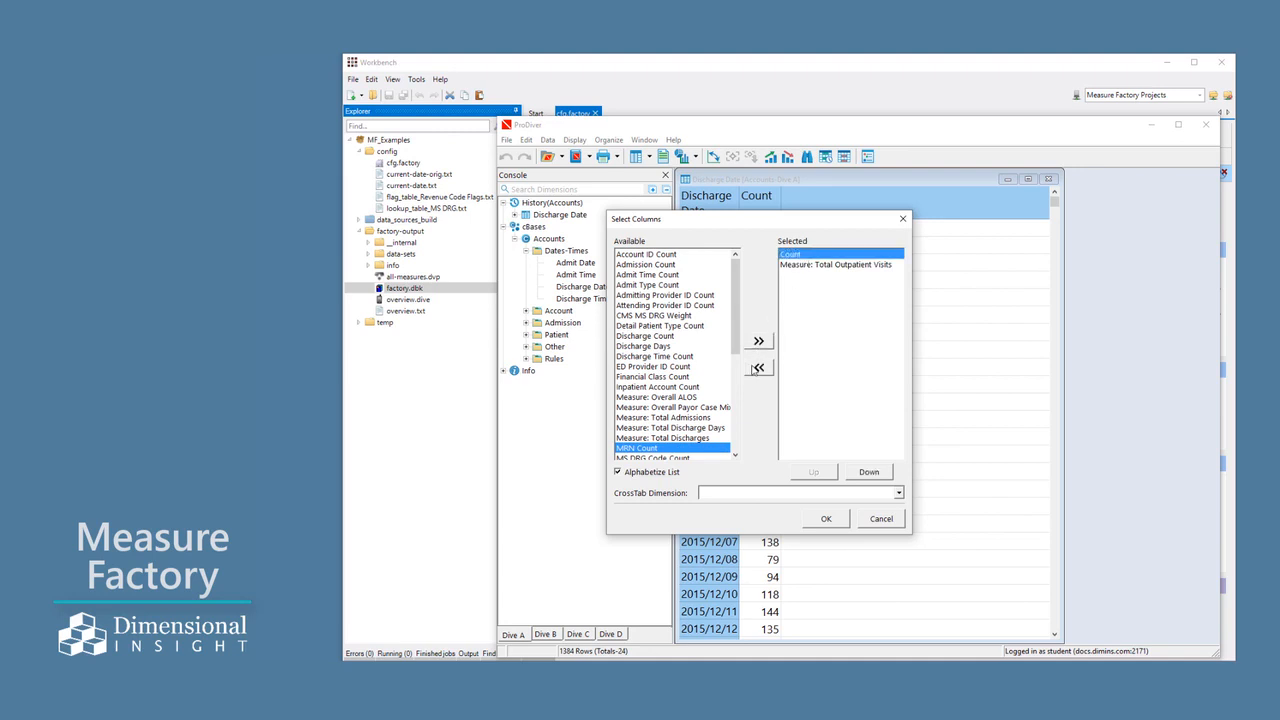
click(826, 518)
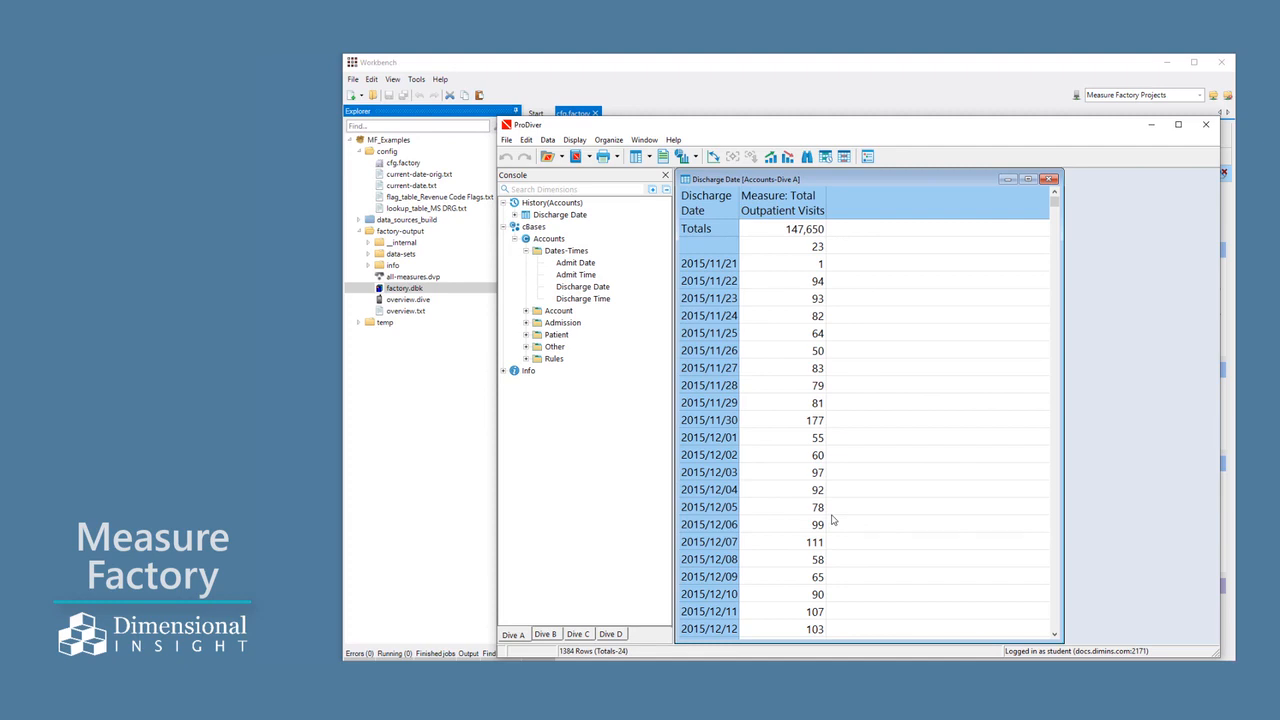
click(713, 214)
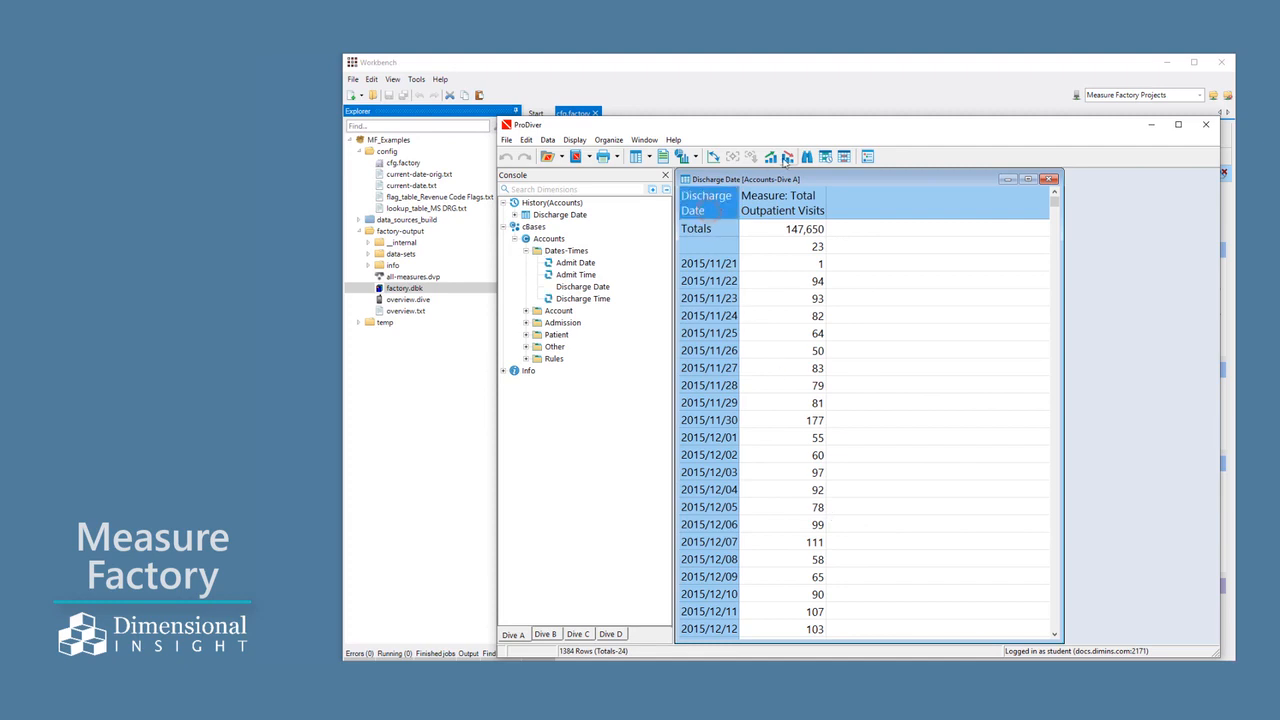
click(786, 158)
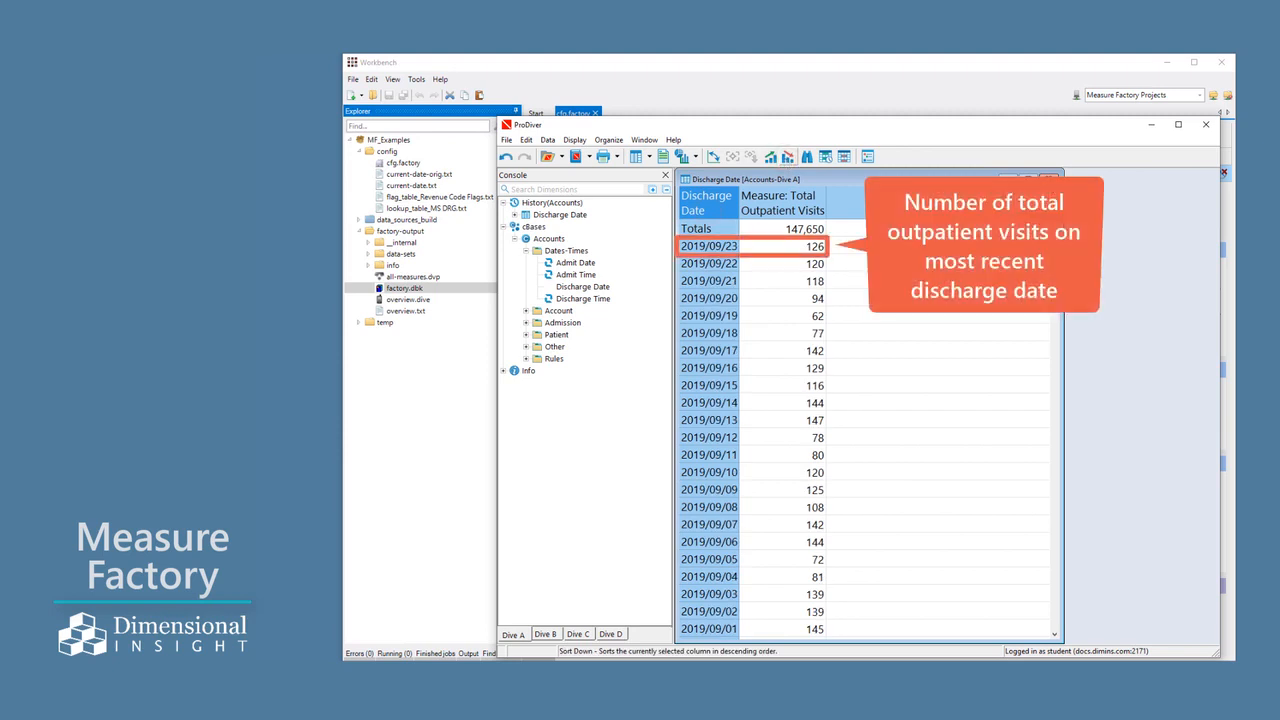